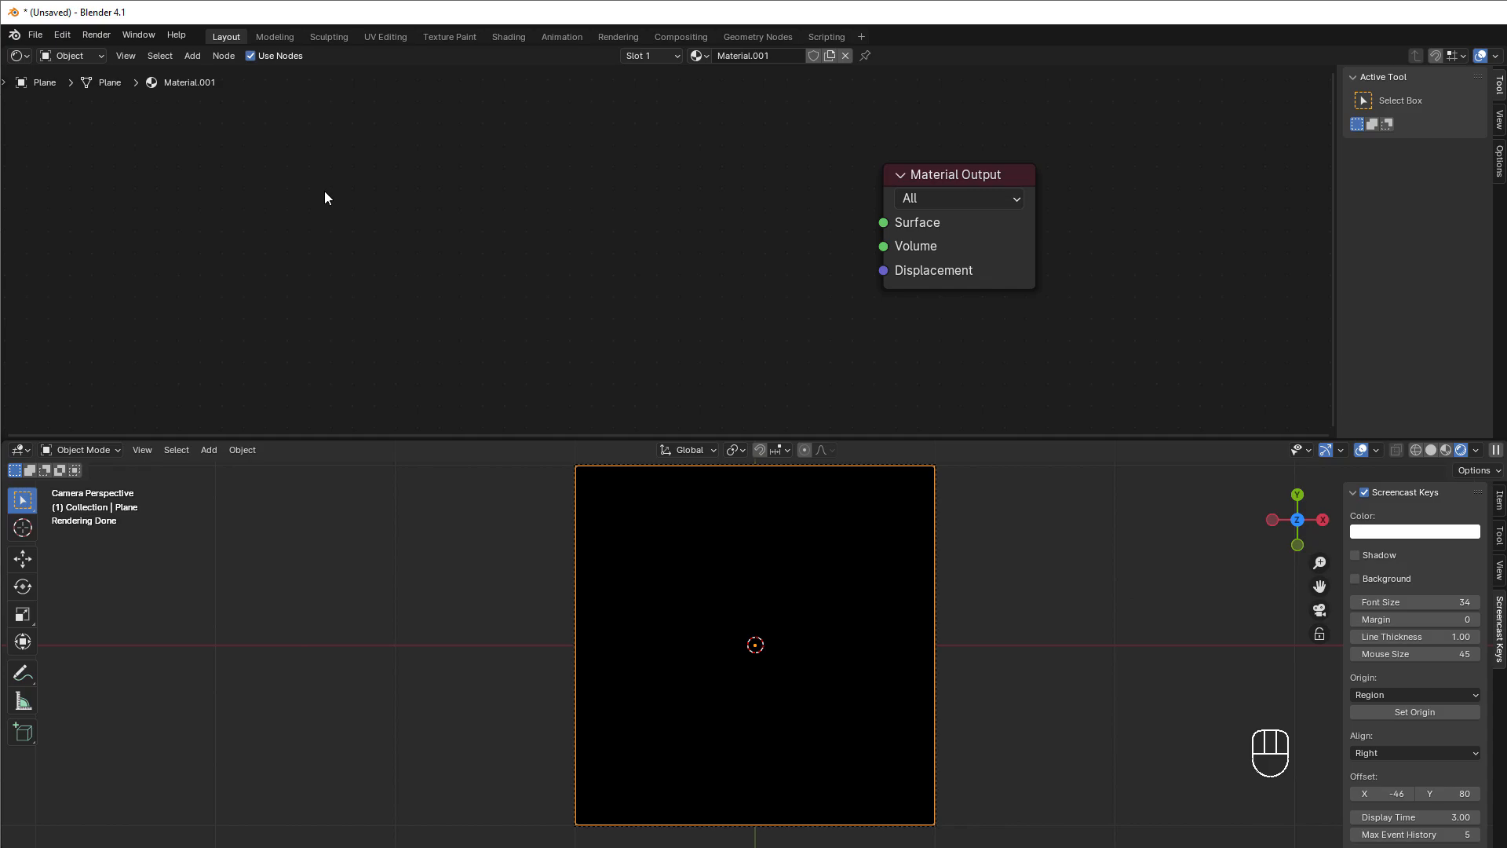
Add a Texture Coordinate node and place it at the upper left
key("shift+a")
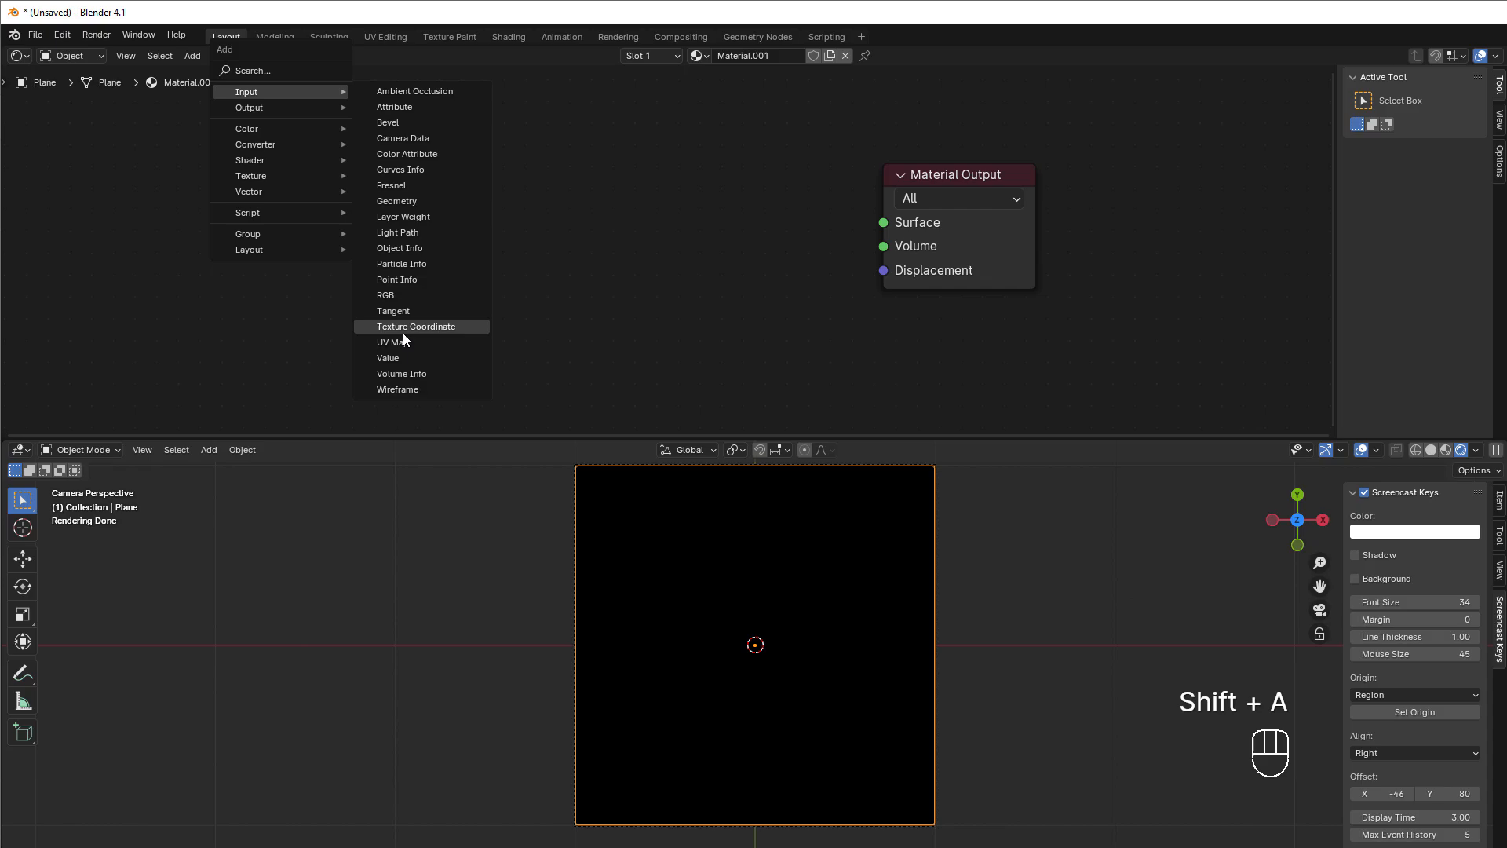
left_click(415, 326)
left_click(203, 128)
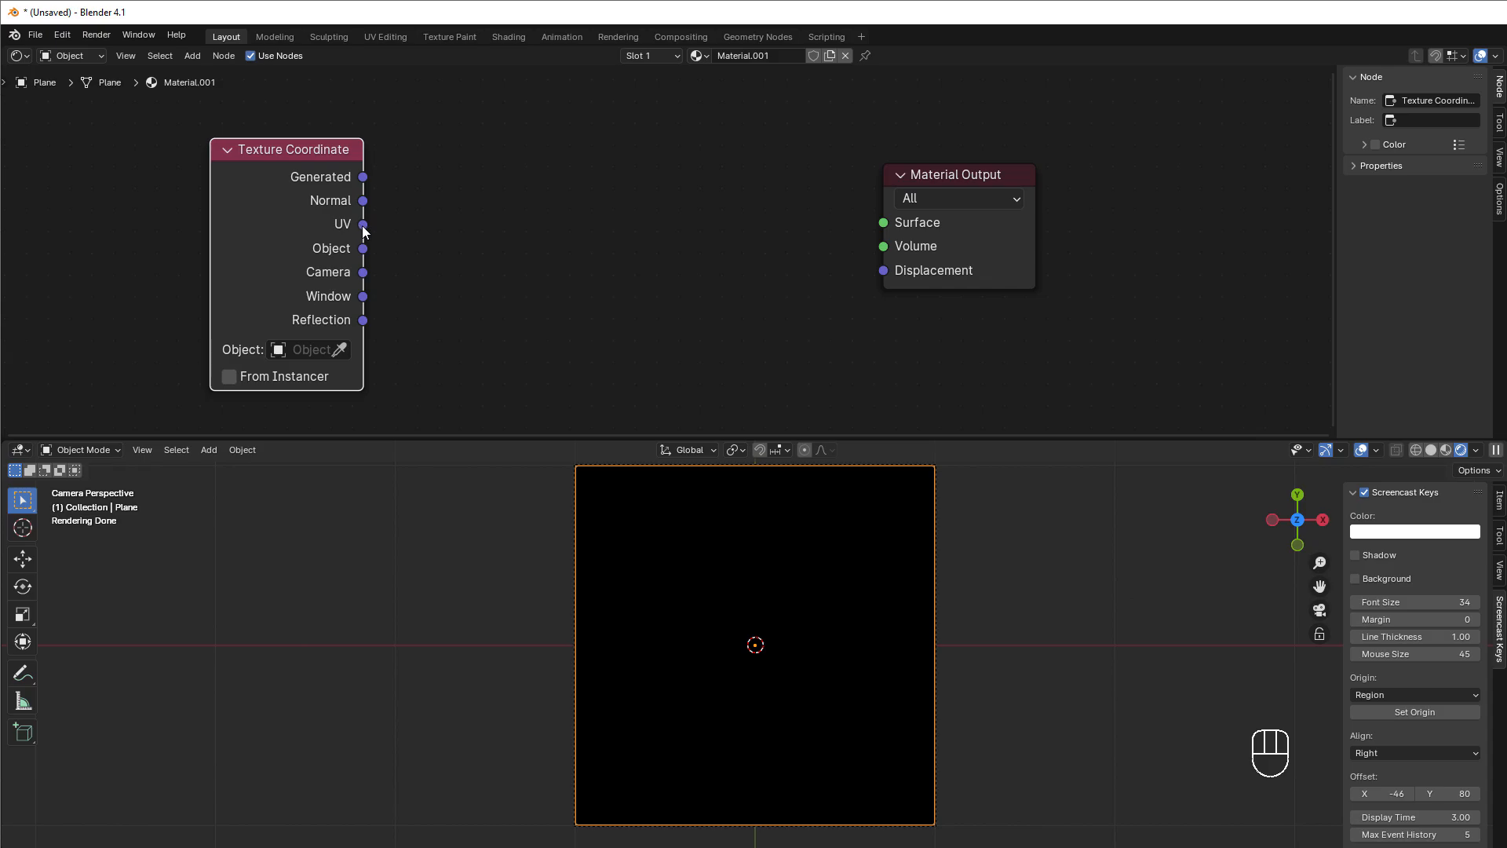
Feed the UV output into a new vector Scale node with scale 4
left_click_drag(361, 224, 434, 236)
type("sca")
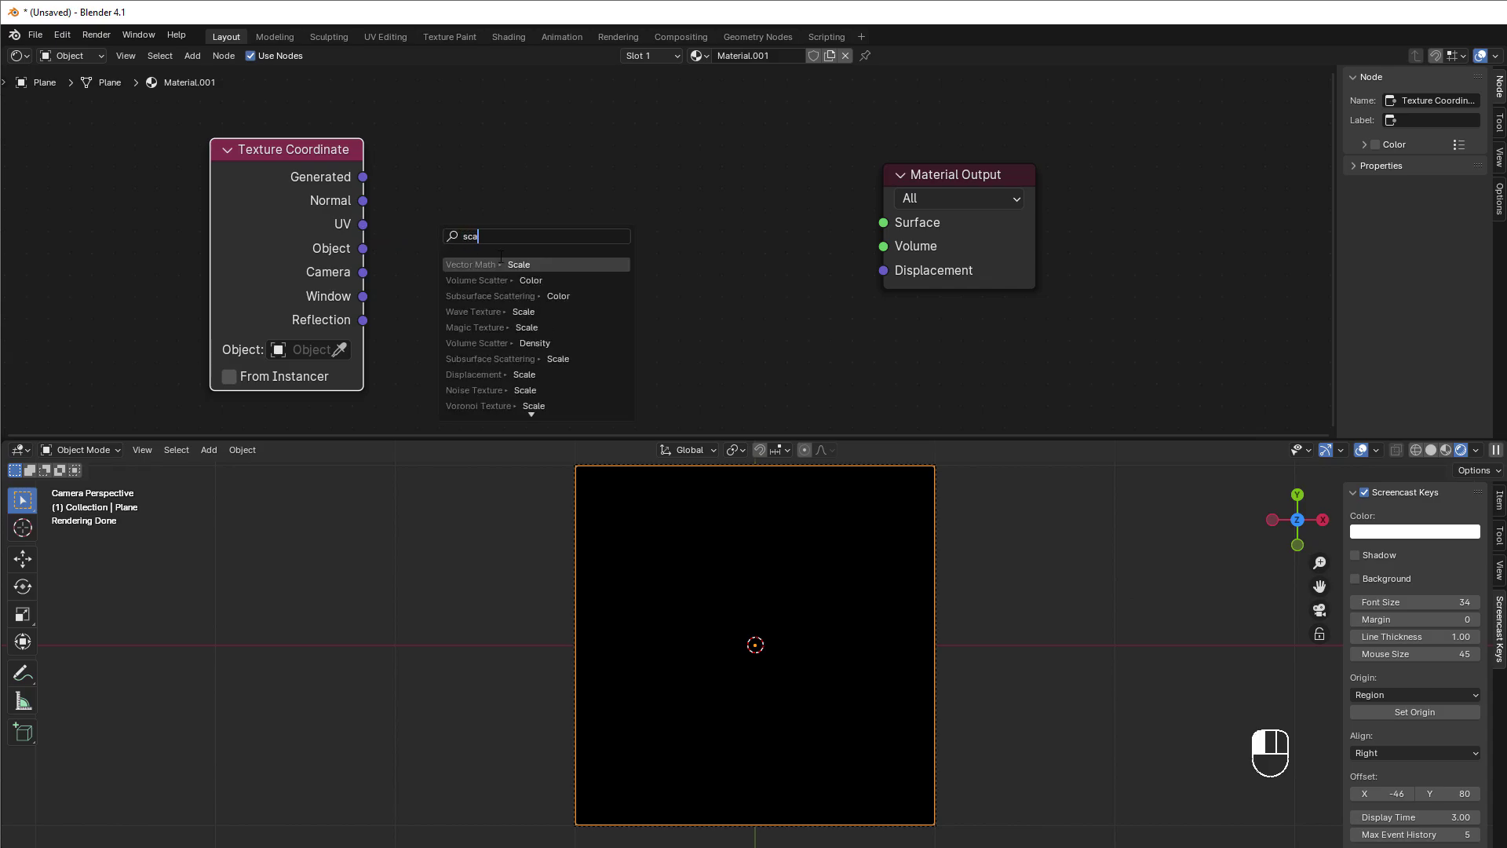
left_click(501, 264)
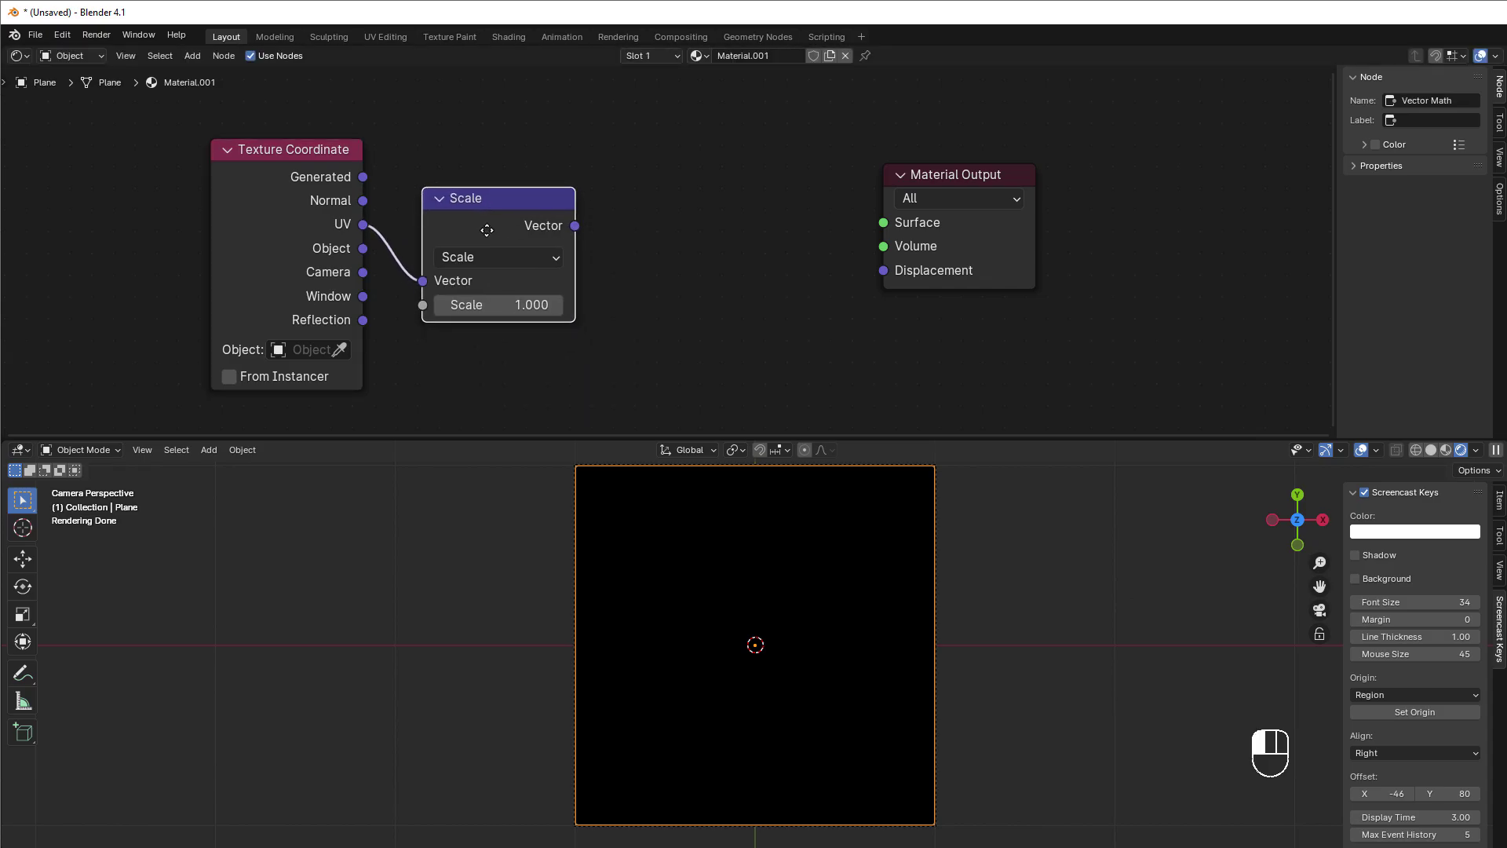
double_click(495, 305)
type("4")
key("Return")
left_click_drag(480, 198, 448, 180)
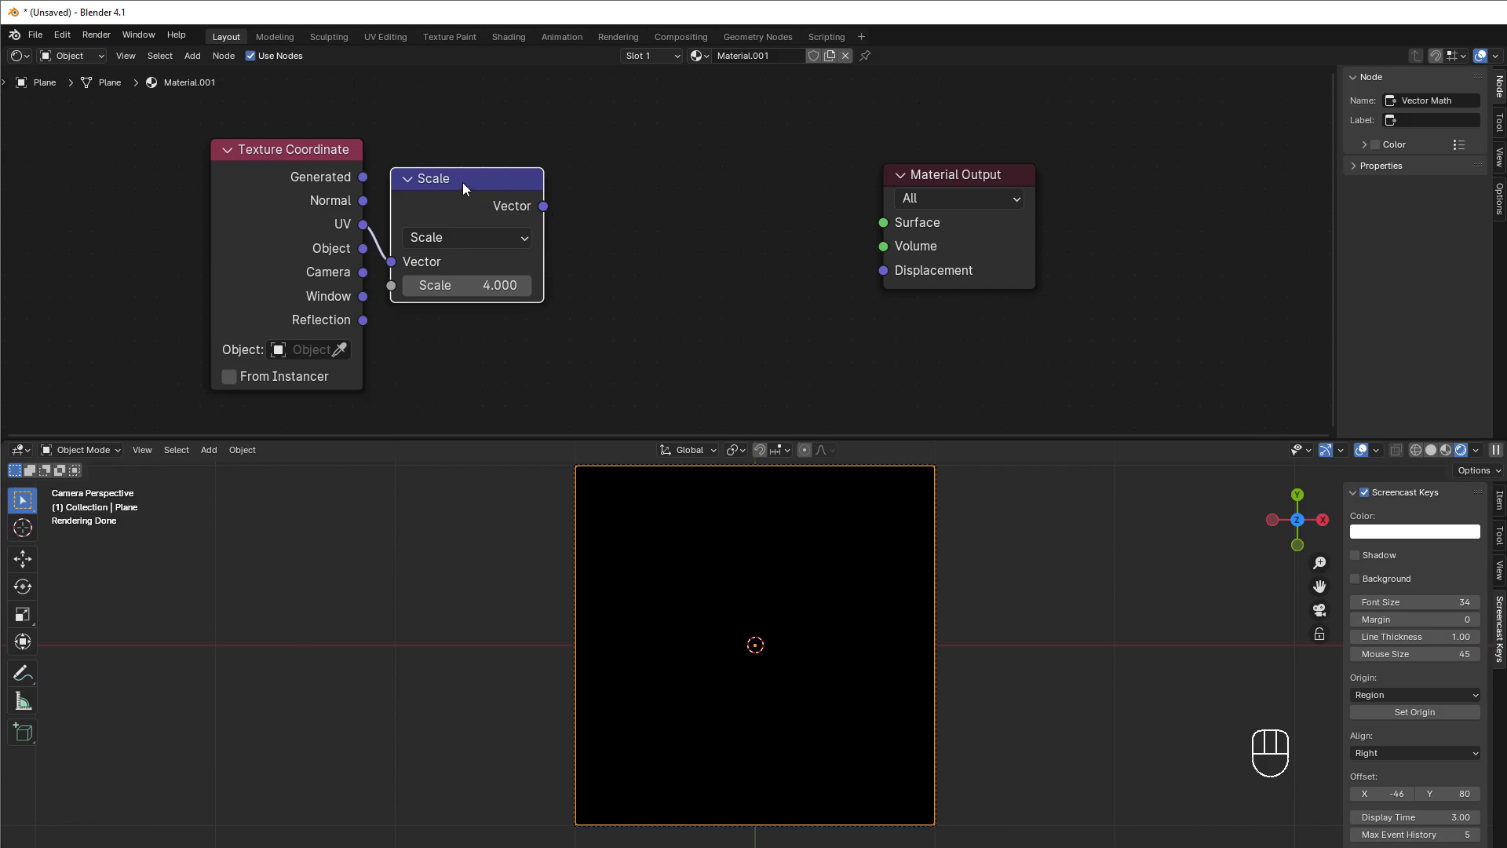
Duplicate the Scale node and switch the copy's operation to Fraction
key("shift+d")
left_click(651, 173)
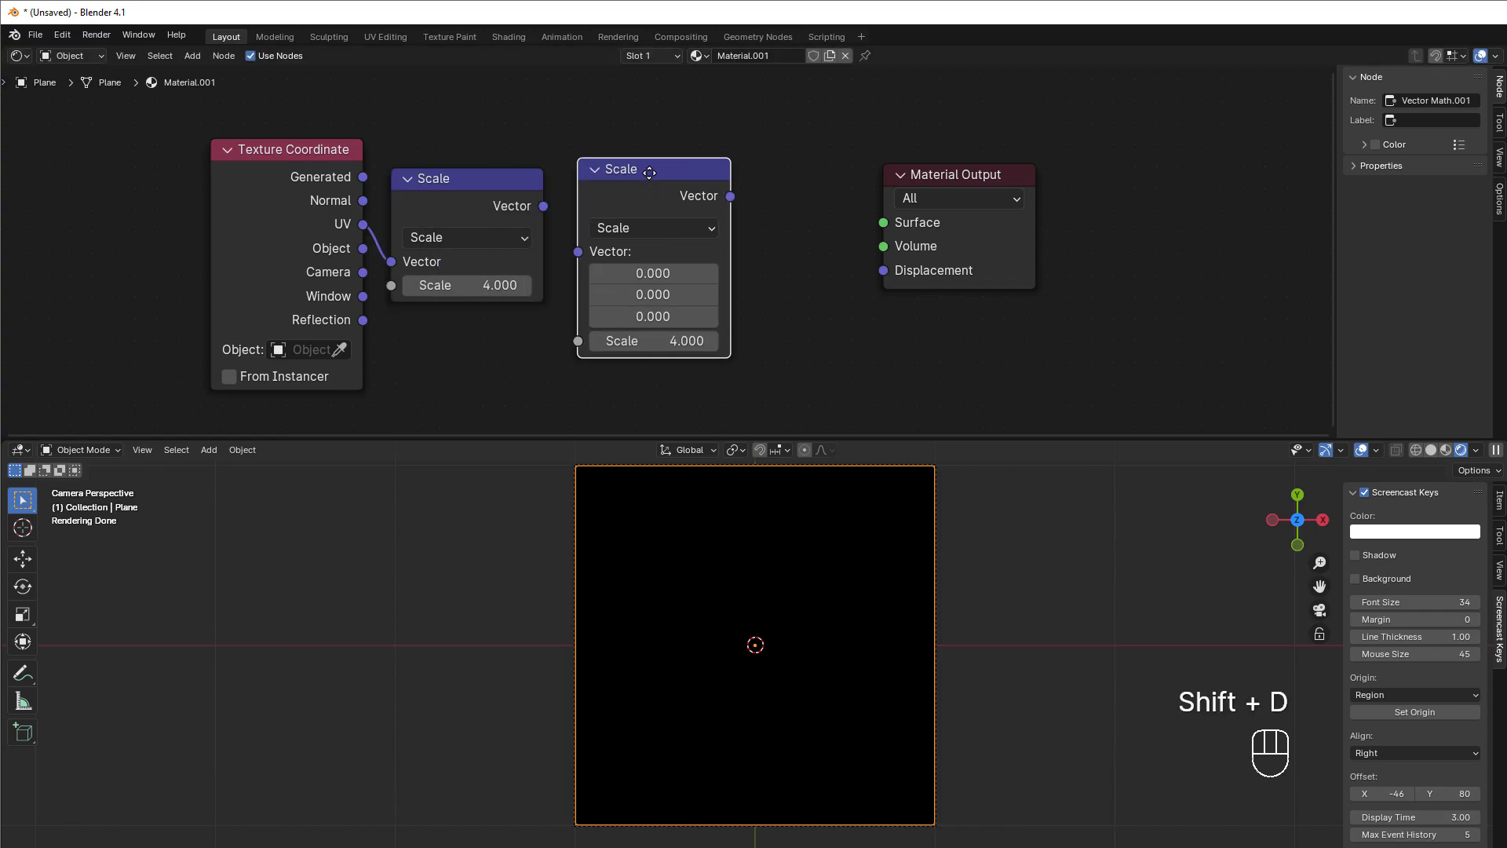
left_click(635, 227)
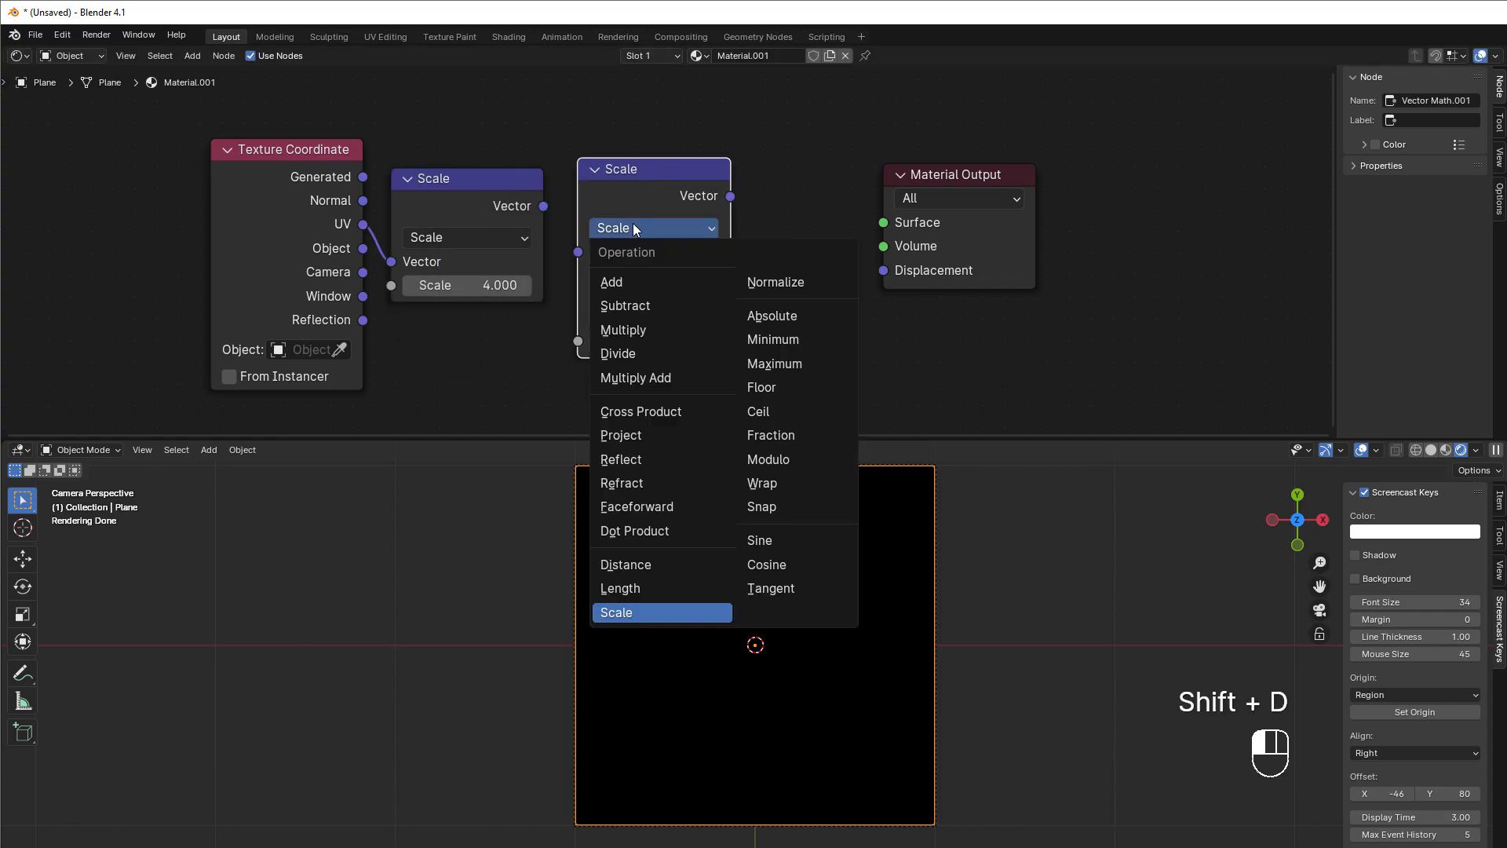
left_click(771, 434)
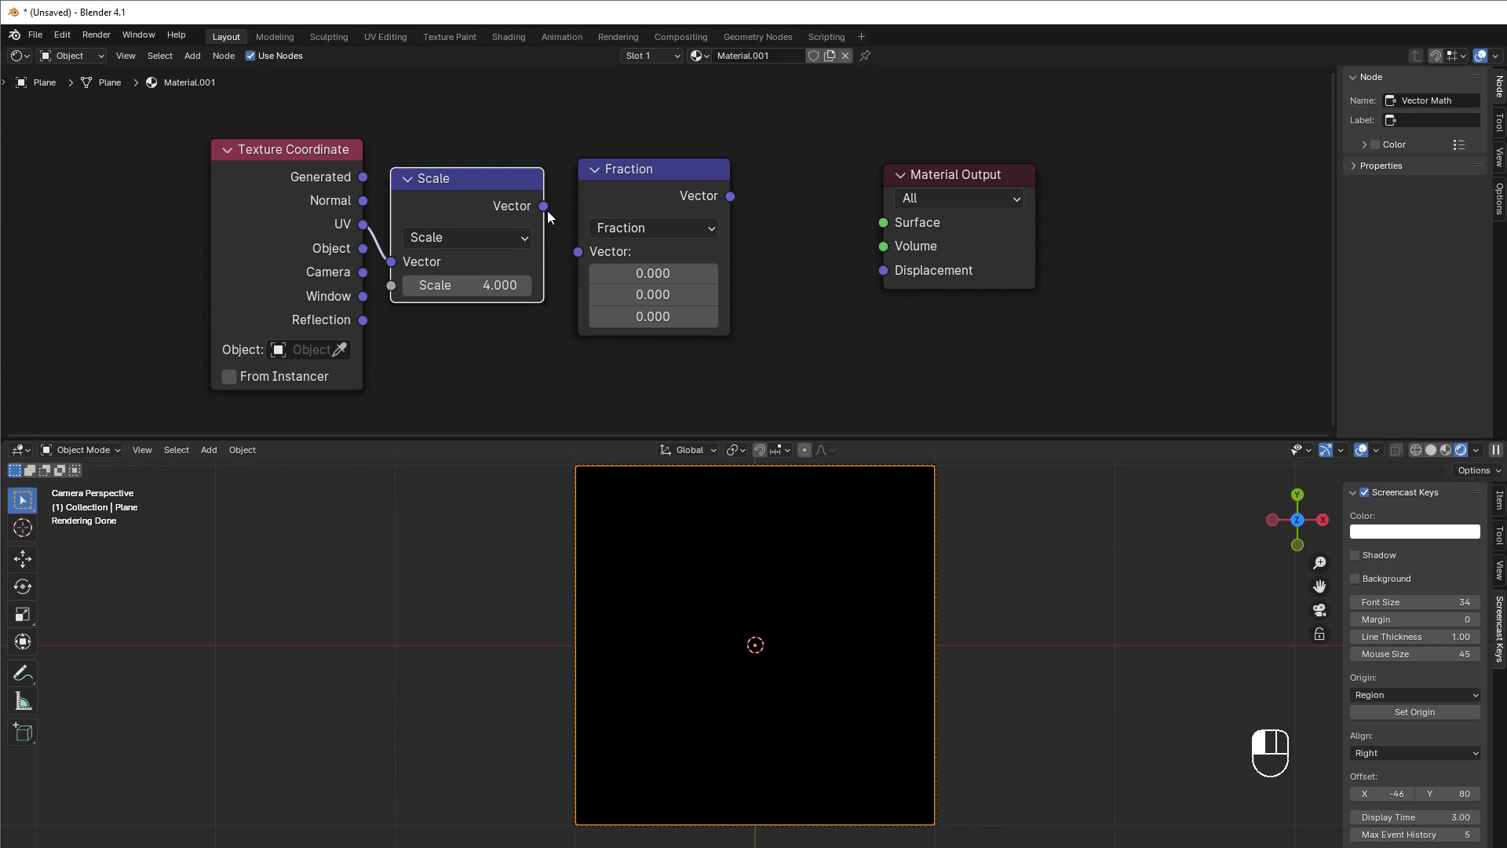
Link the scaled vector into Fraction and move Material Output further right
left_click_drag(544, 206, 578, 251)
left_click_drag(642, 188, 627, 179)
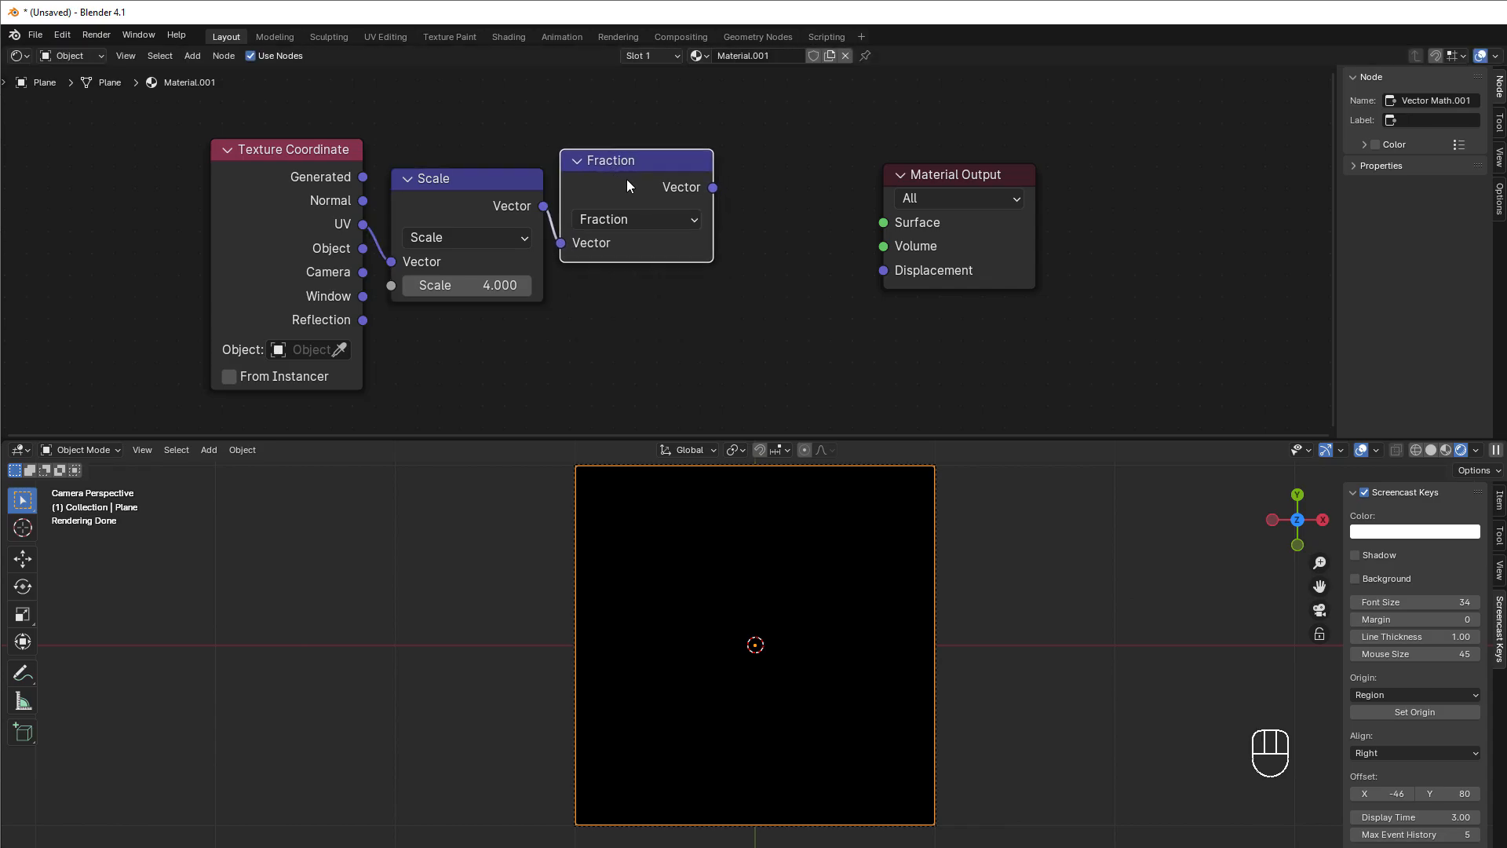
left_click_drag(901, 181, 1036, 163)
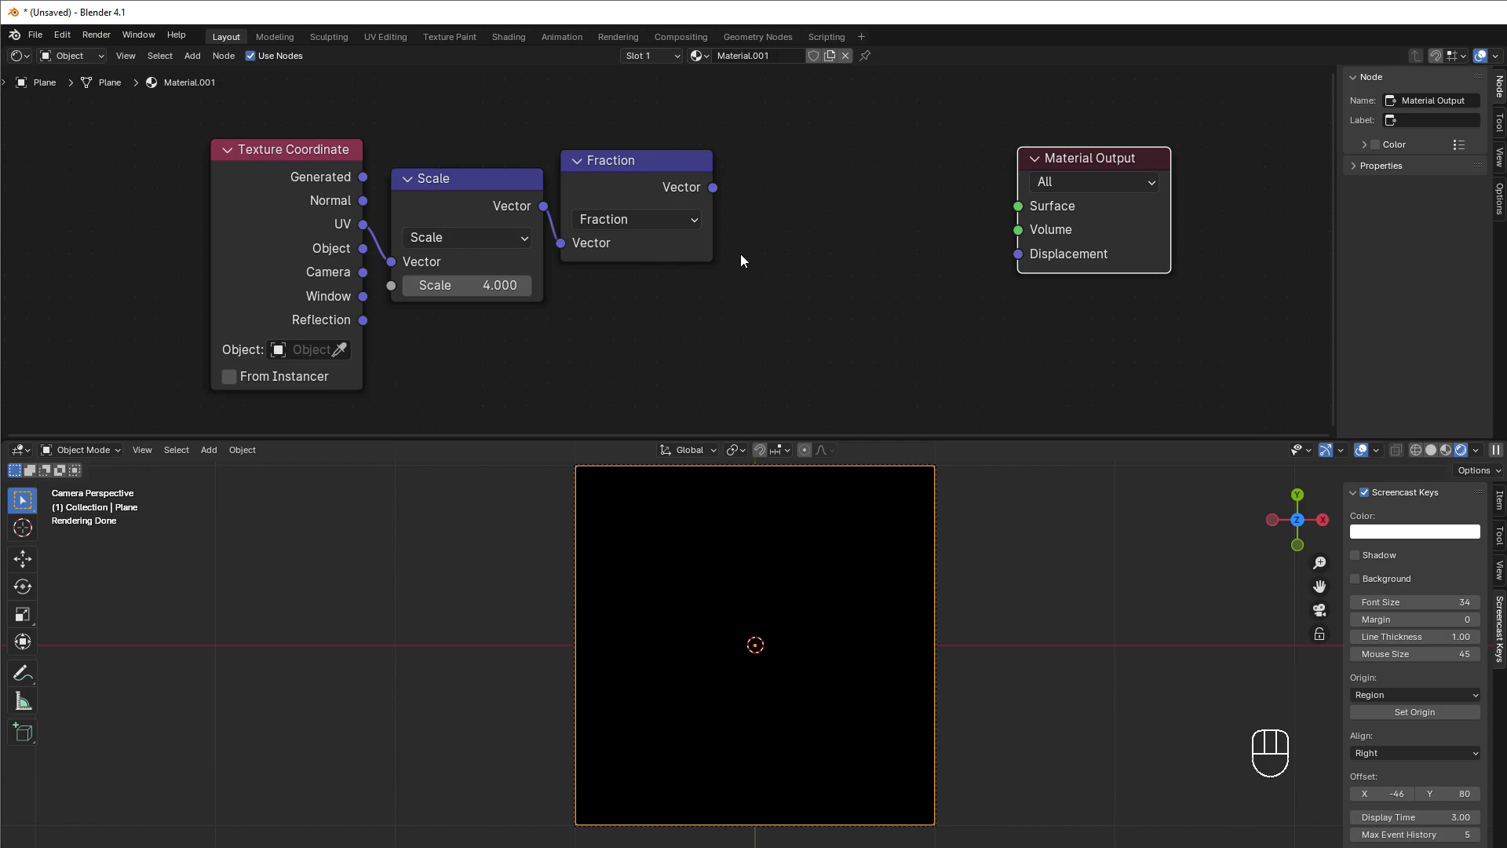
left_click(617, 169)
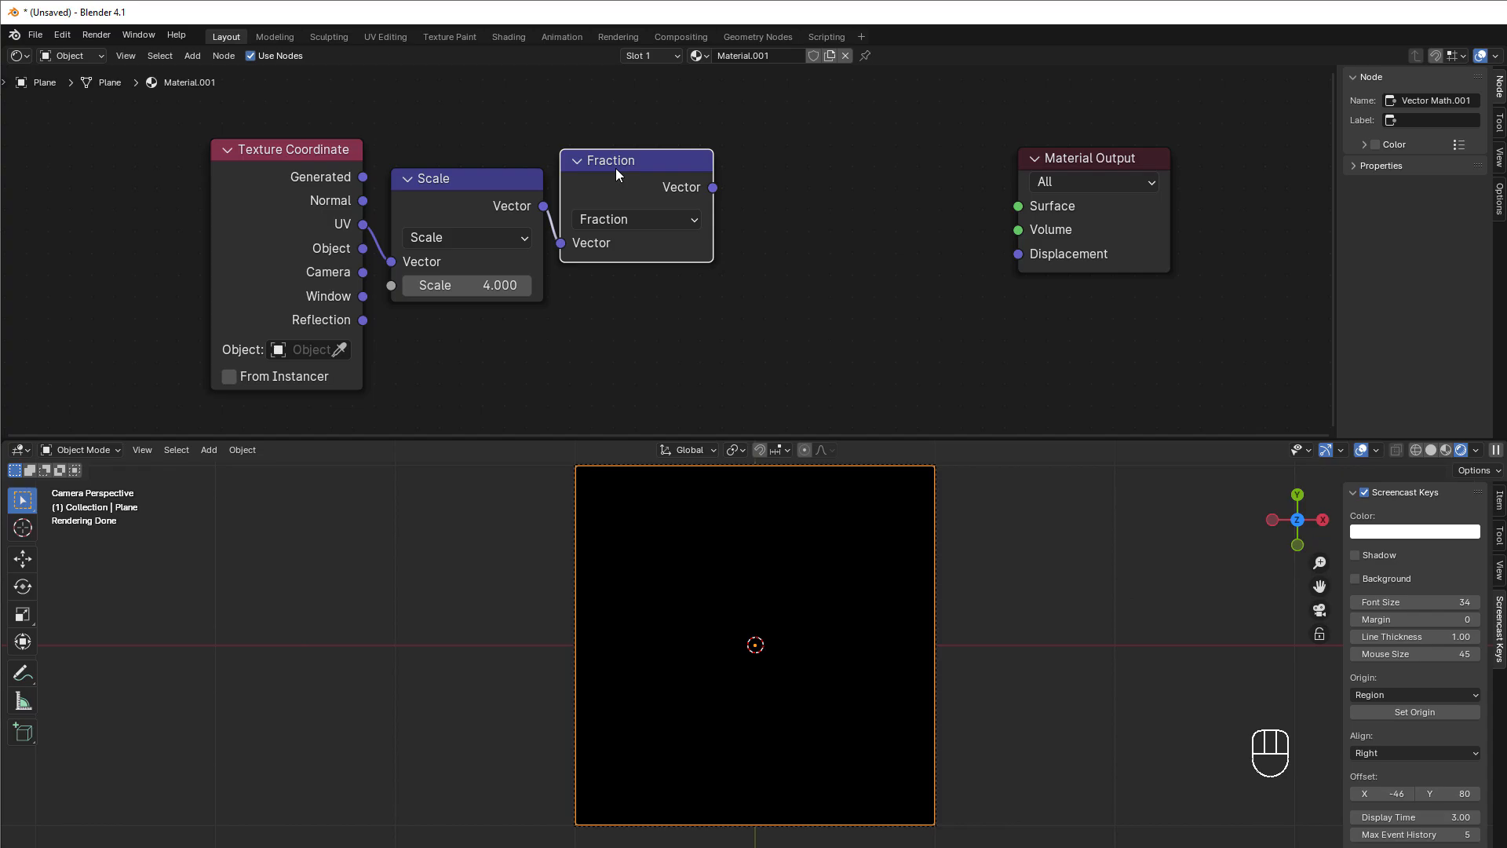
Add a vector Subtract node after Fraction with 0.5 in X and Y
key("shift+d")
left_click(829, 176)
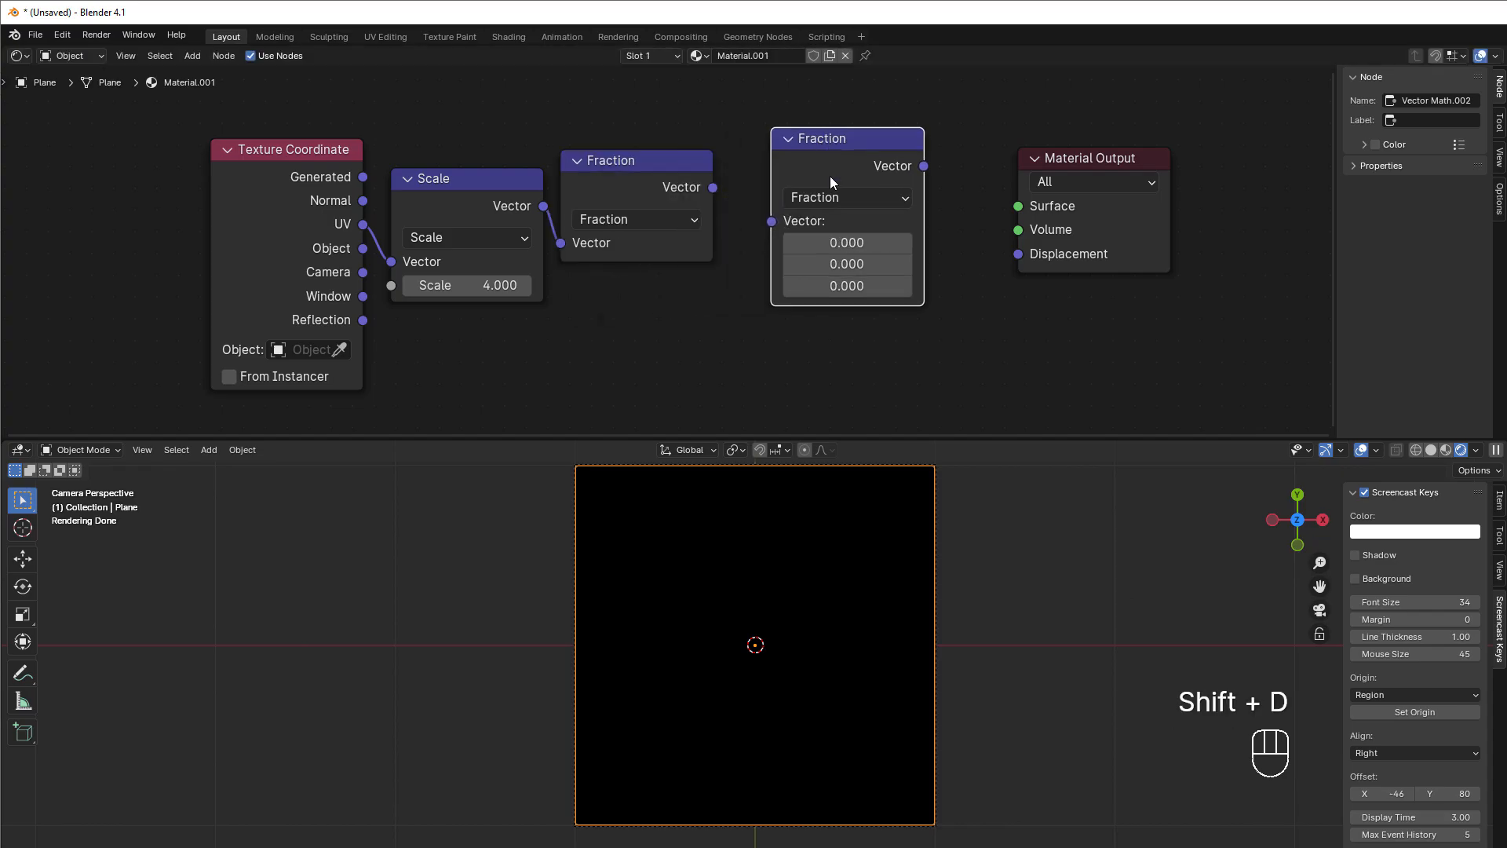
left_click(818, 276)
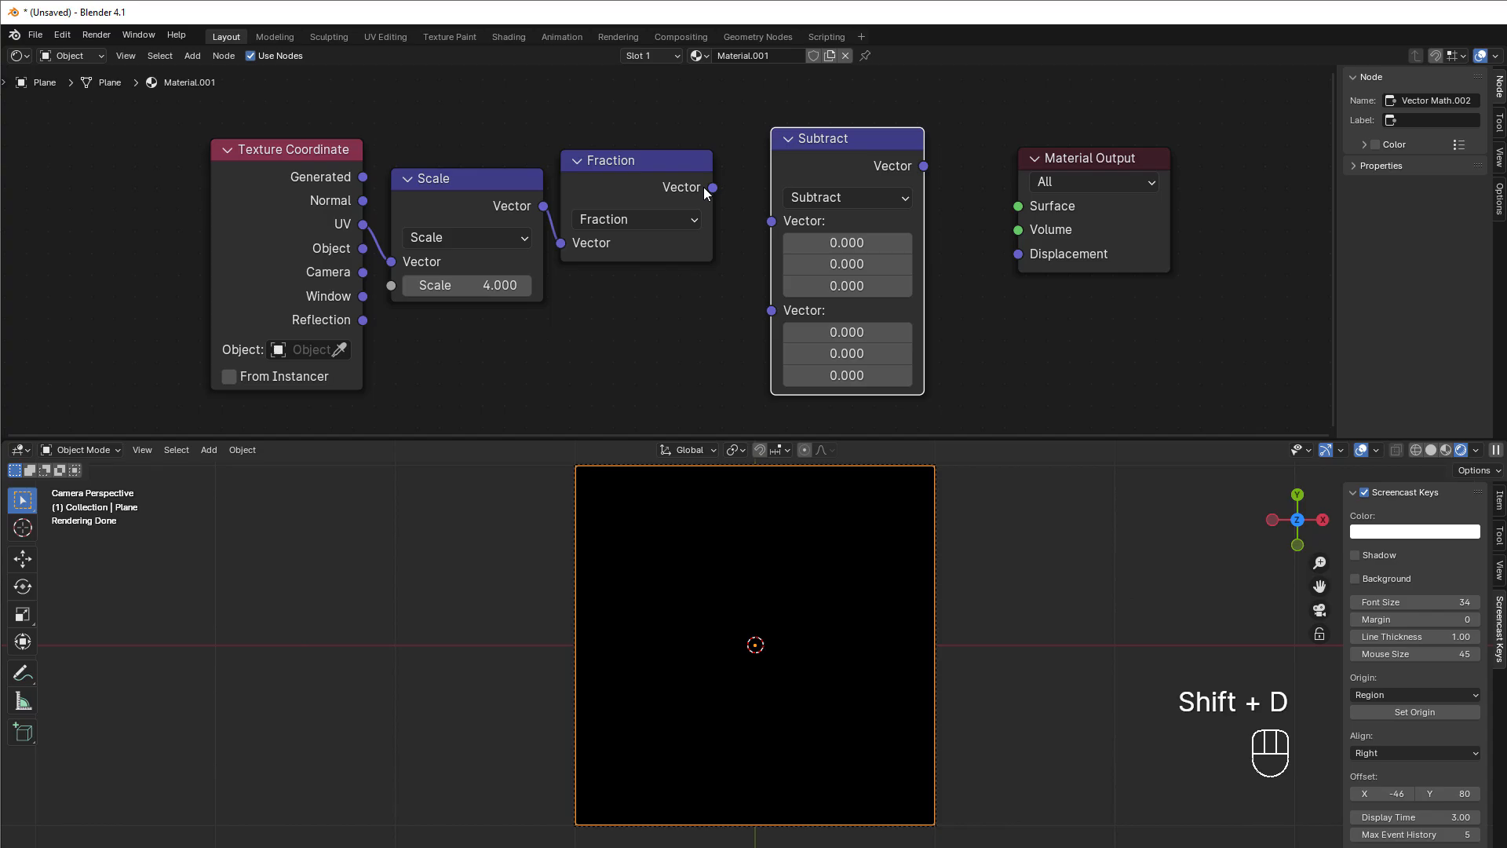
left_click_drag(712, 188, 768, 223)
left_click_drag(847, 333, 846, 353)
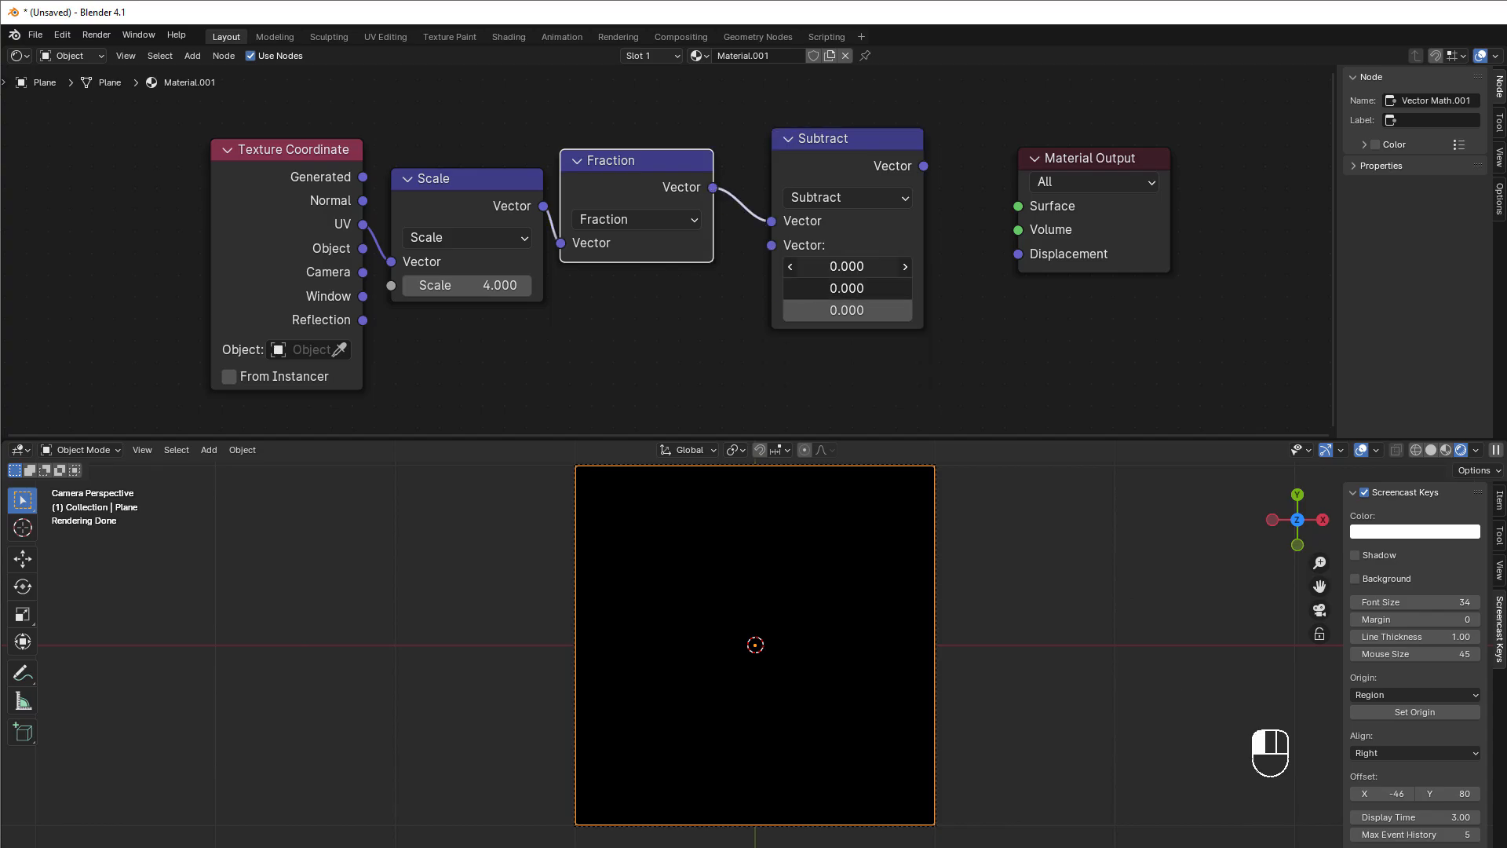
type(".5")
key("Return")
left_click_drag(852, 156, 820, 152)
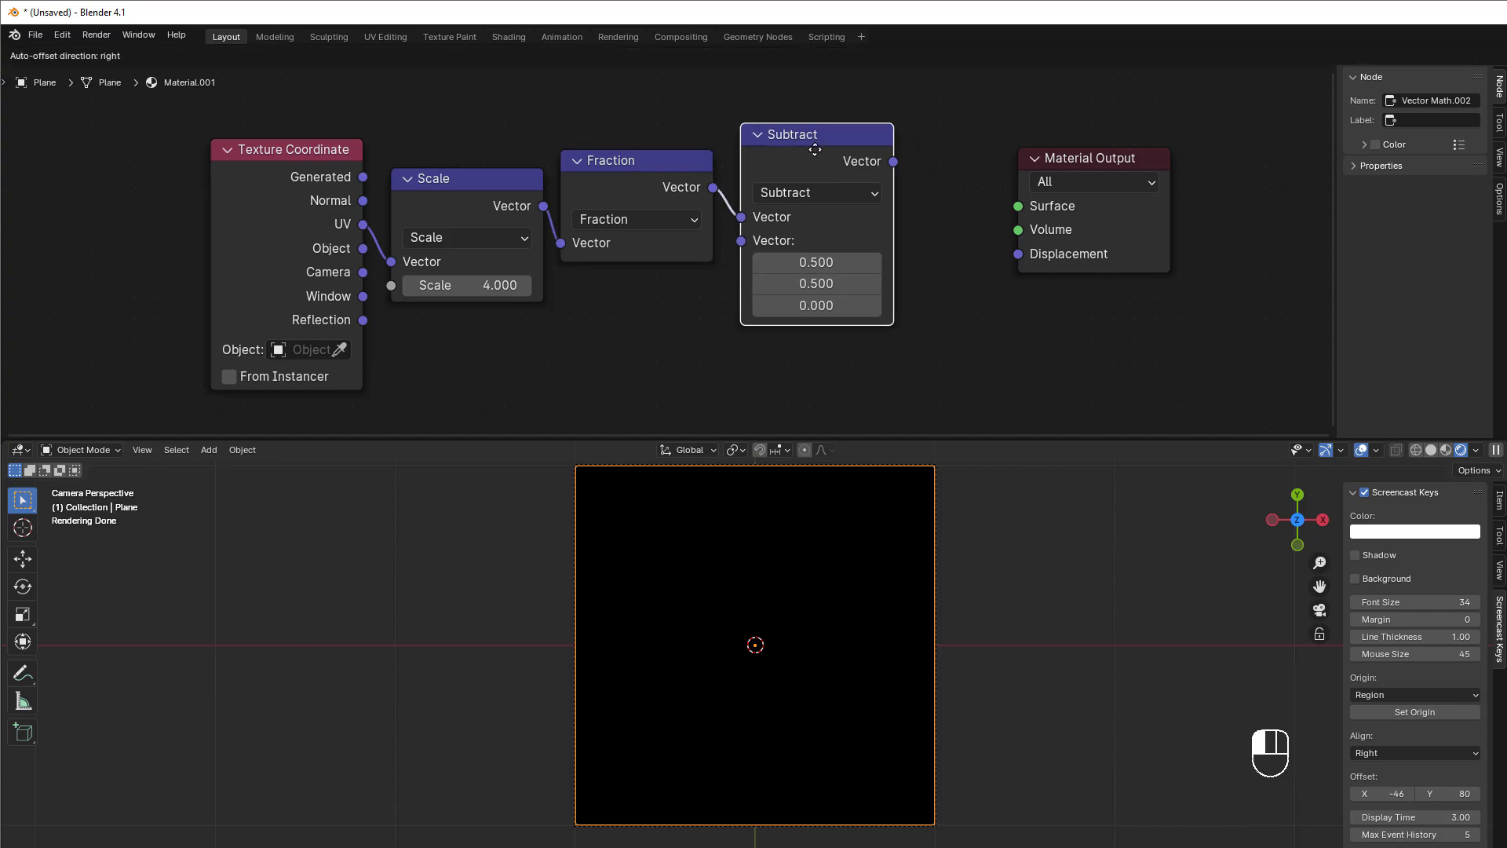
Add a vector Multiply node after Subtract with 2 in X and Y
key("shift+d")
left_click(973, 168)
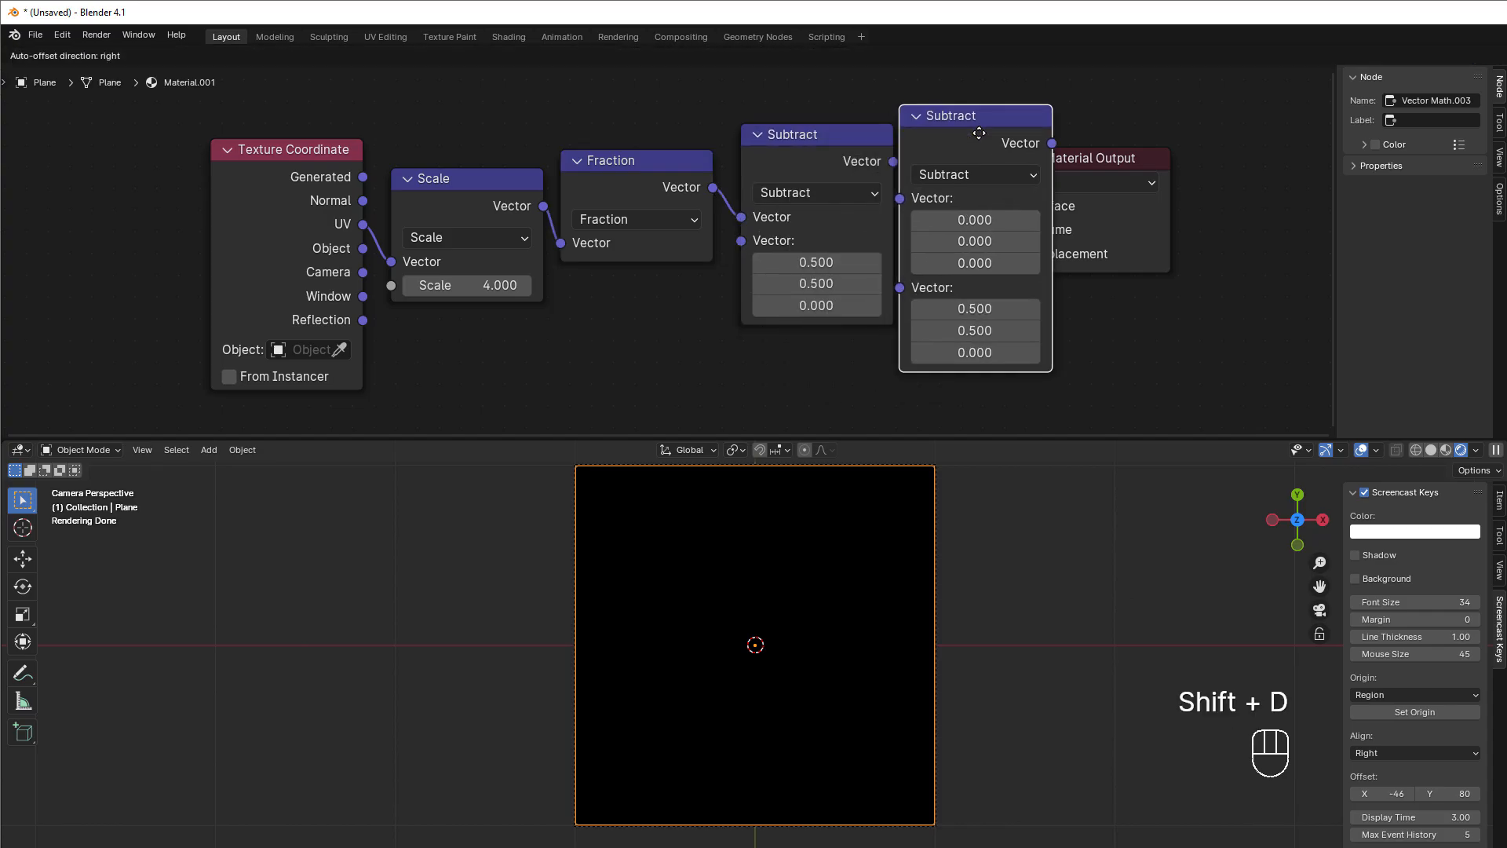
left_click(977, 175)
left_click(956, 277)
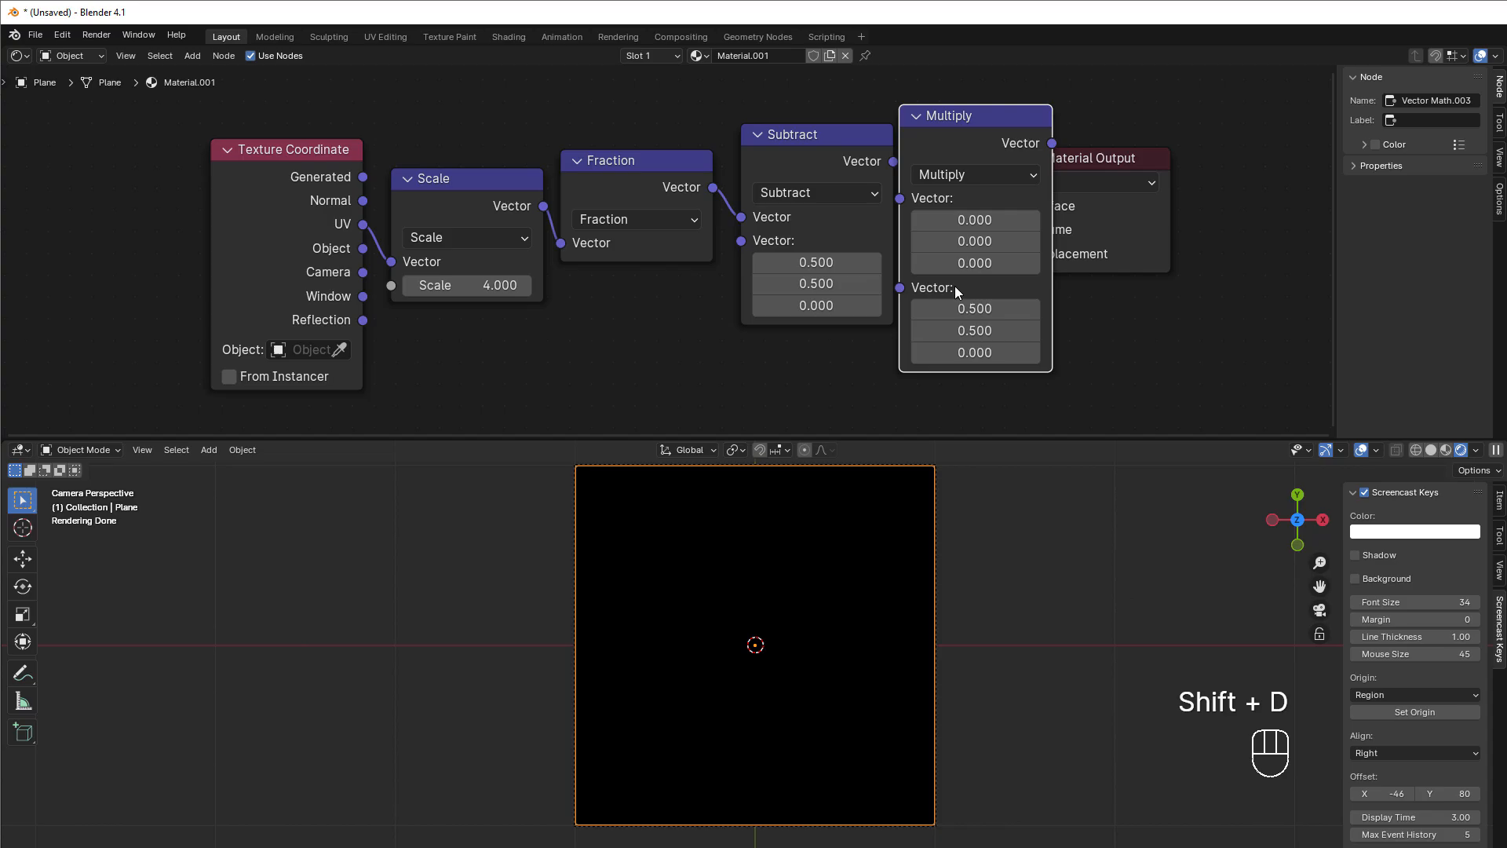
left_click_drag(892, 161, 900, 198)
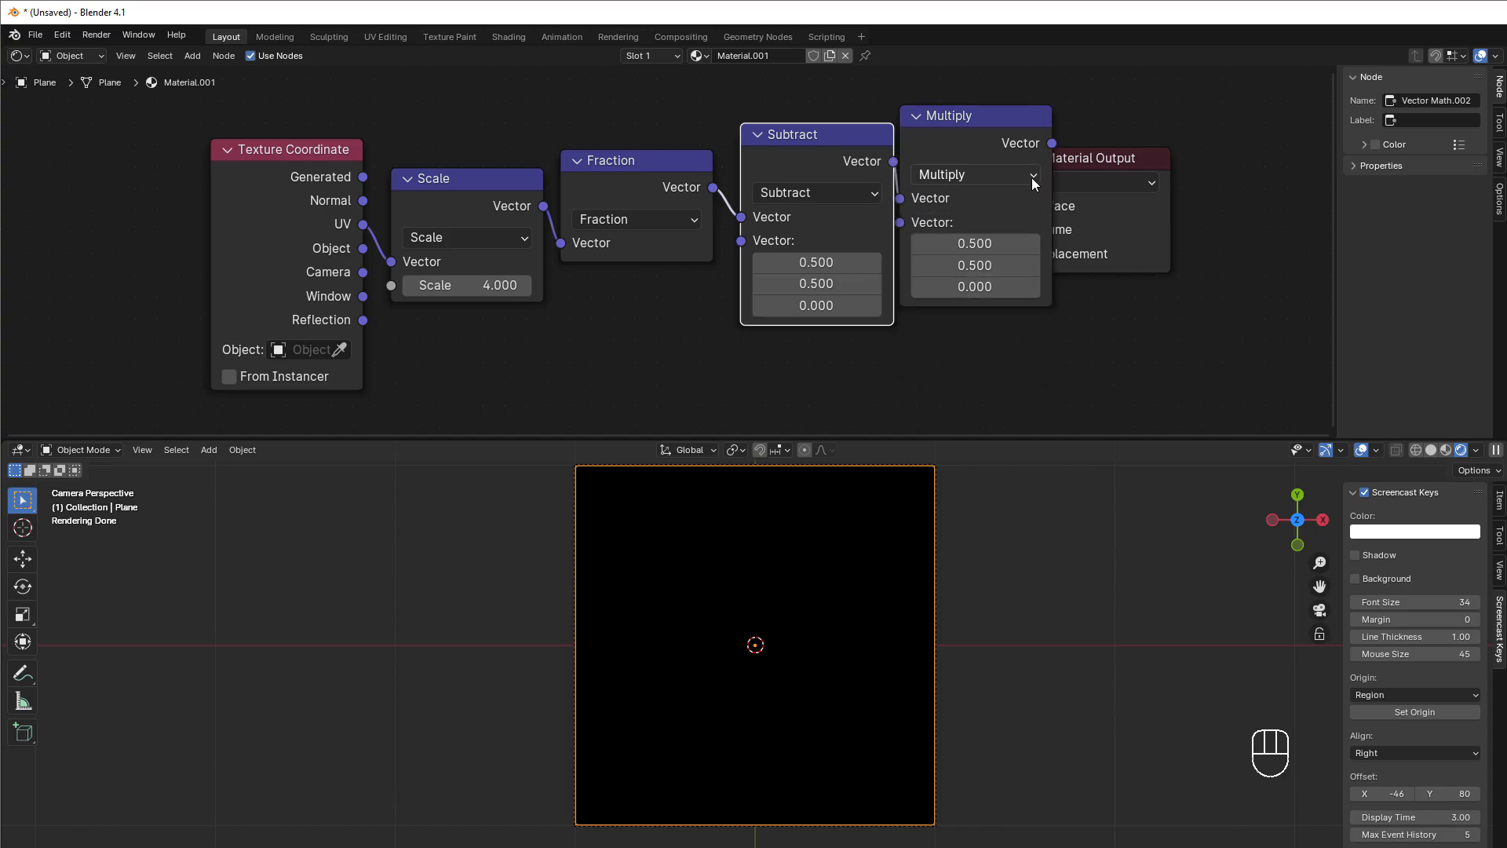
left_click_drag(1095, 157, 1243, 143)
left_click_drag(950, 115, 1015, 126)
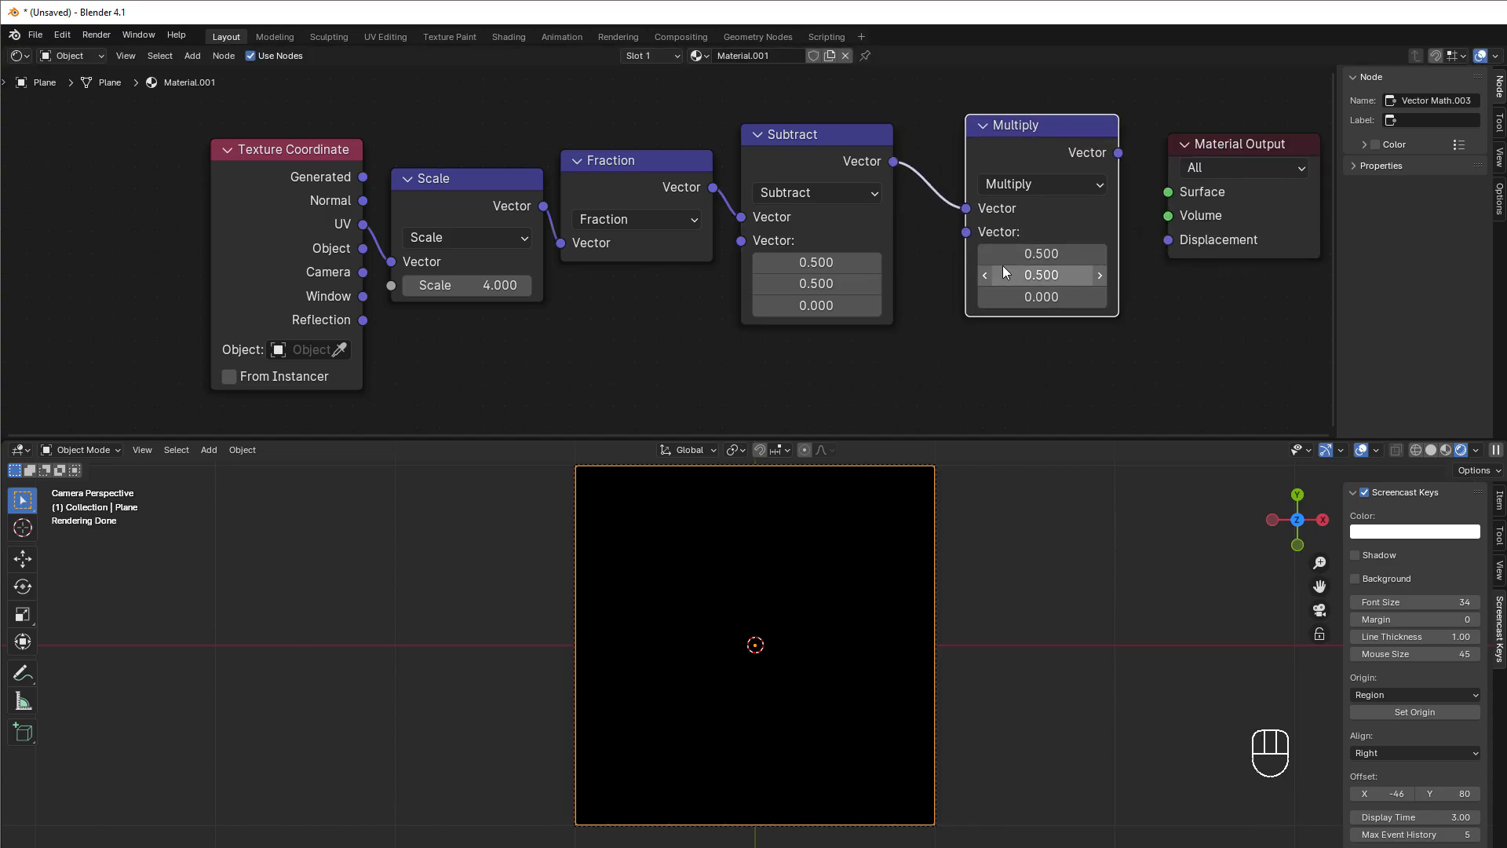
left_click_drag(1028, 254, 1027, 275)
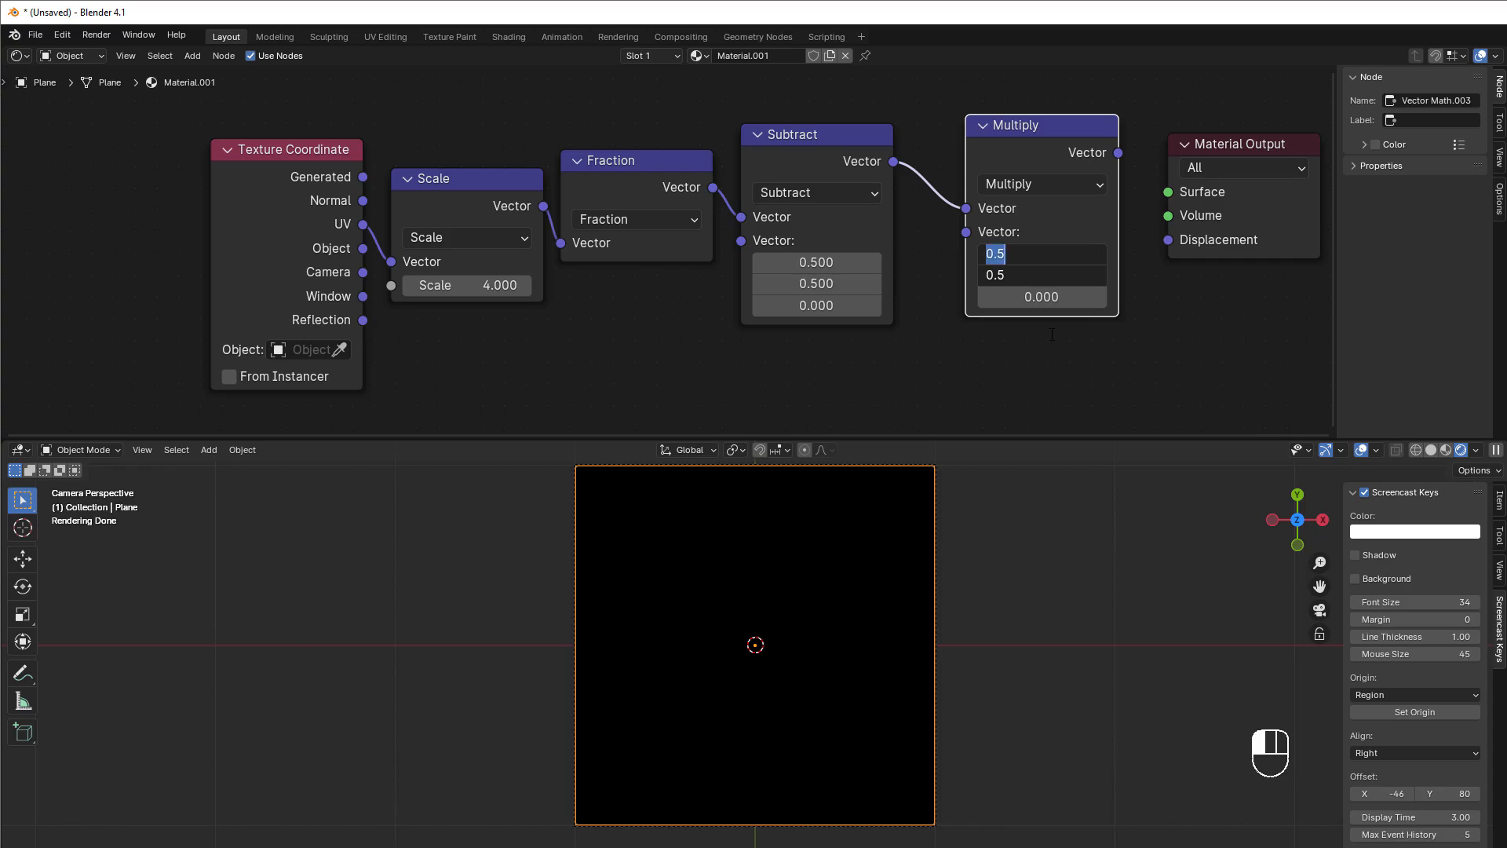
type("2")
key("Return")
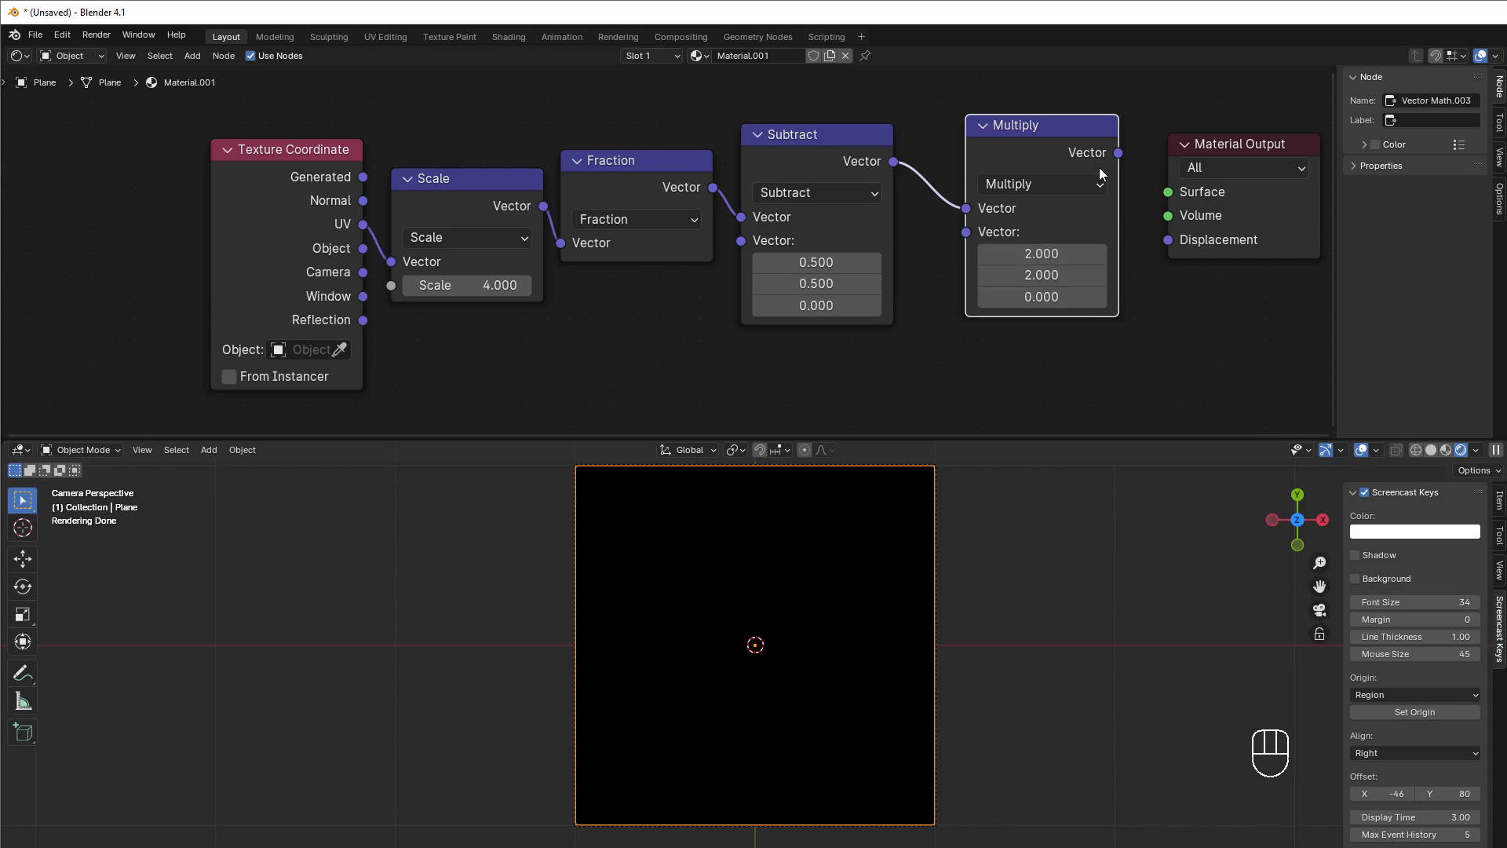
left_click_drag(1073, 135, 1025, 135)
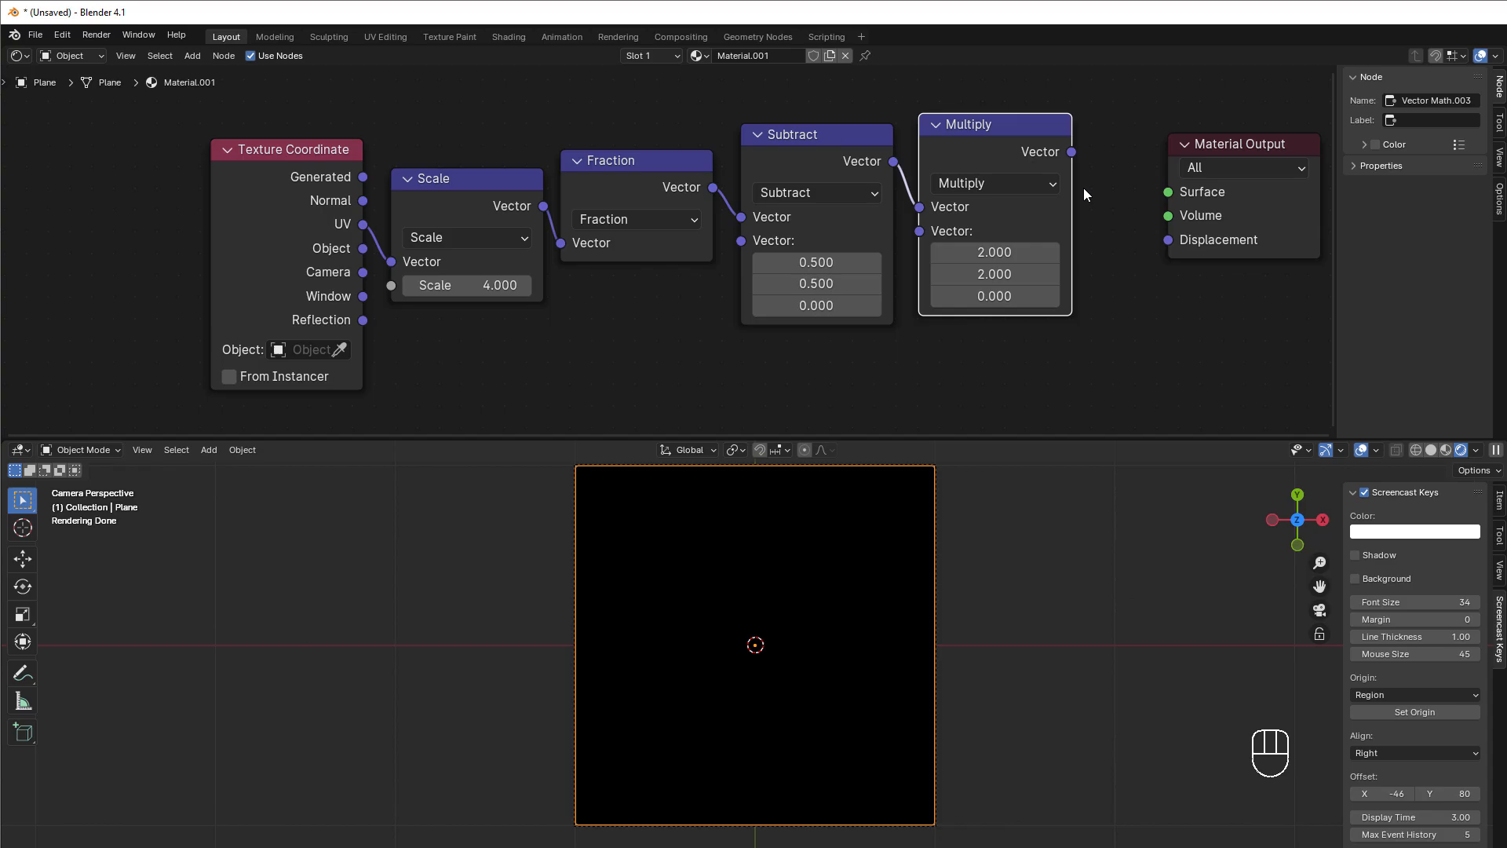
Feed the Multiply result into the Surface input and move Material Output right
left_click_drag(1071, 153, 1169, 191)
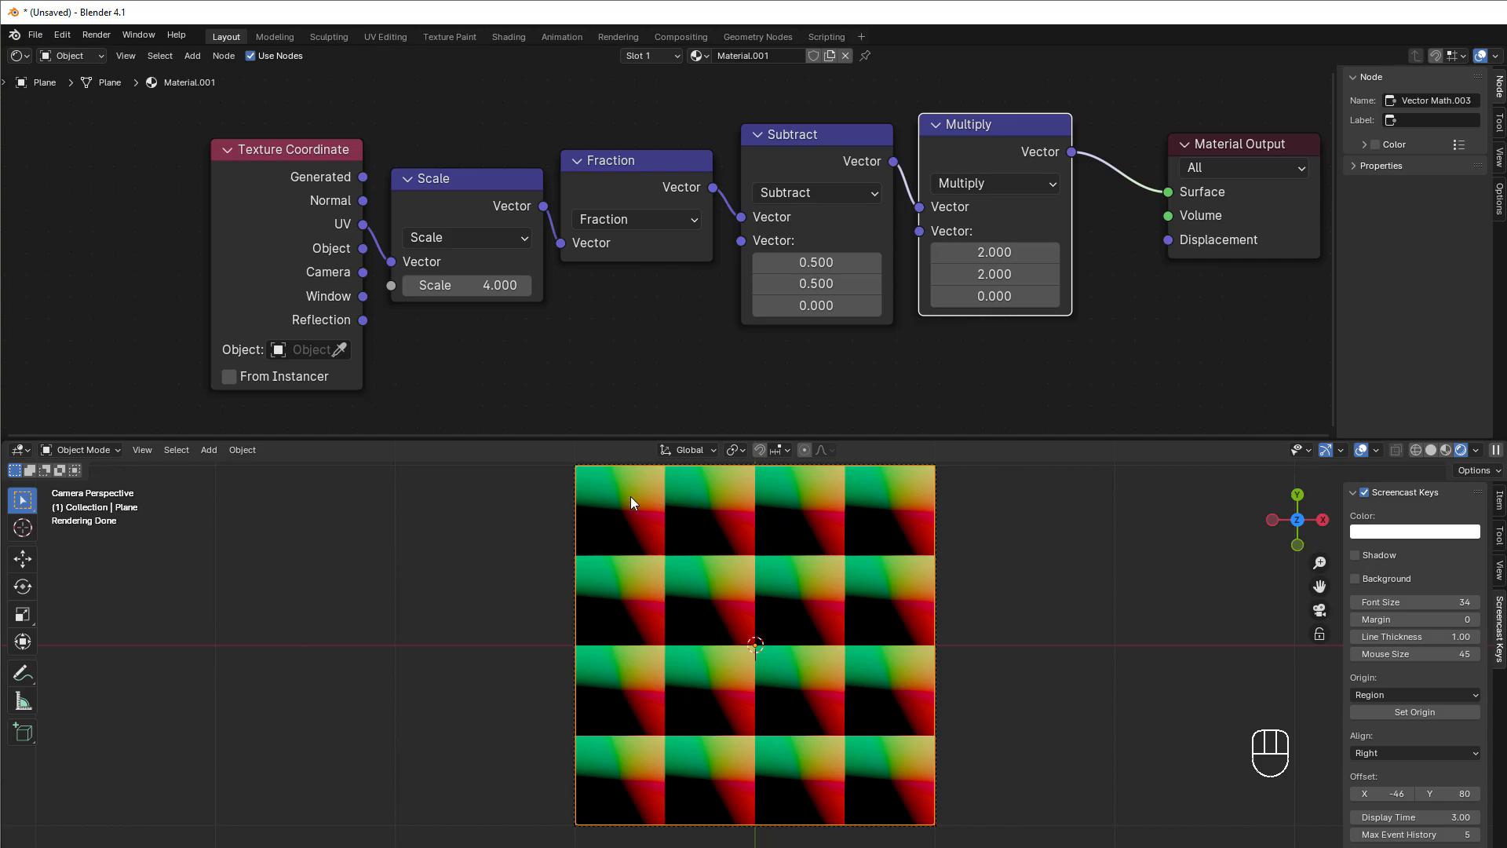
middle_click_drag(993, 338, 689, 353)
left_click_drag(931, 148, 1072, 160)
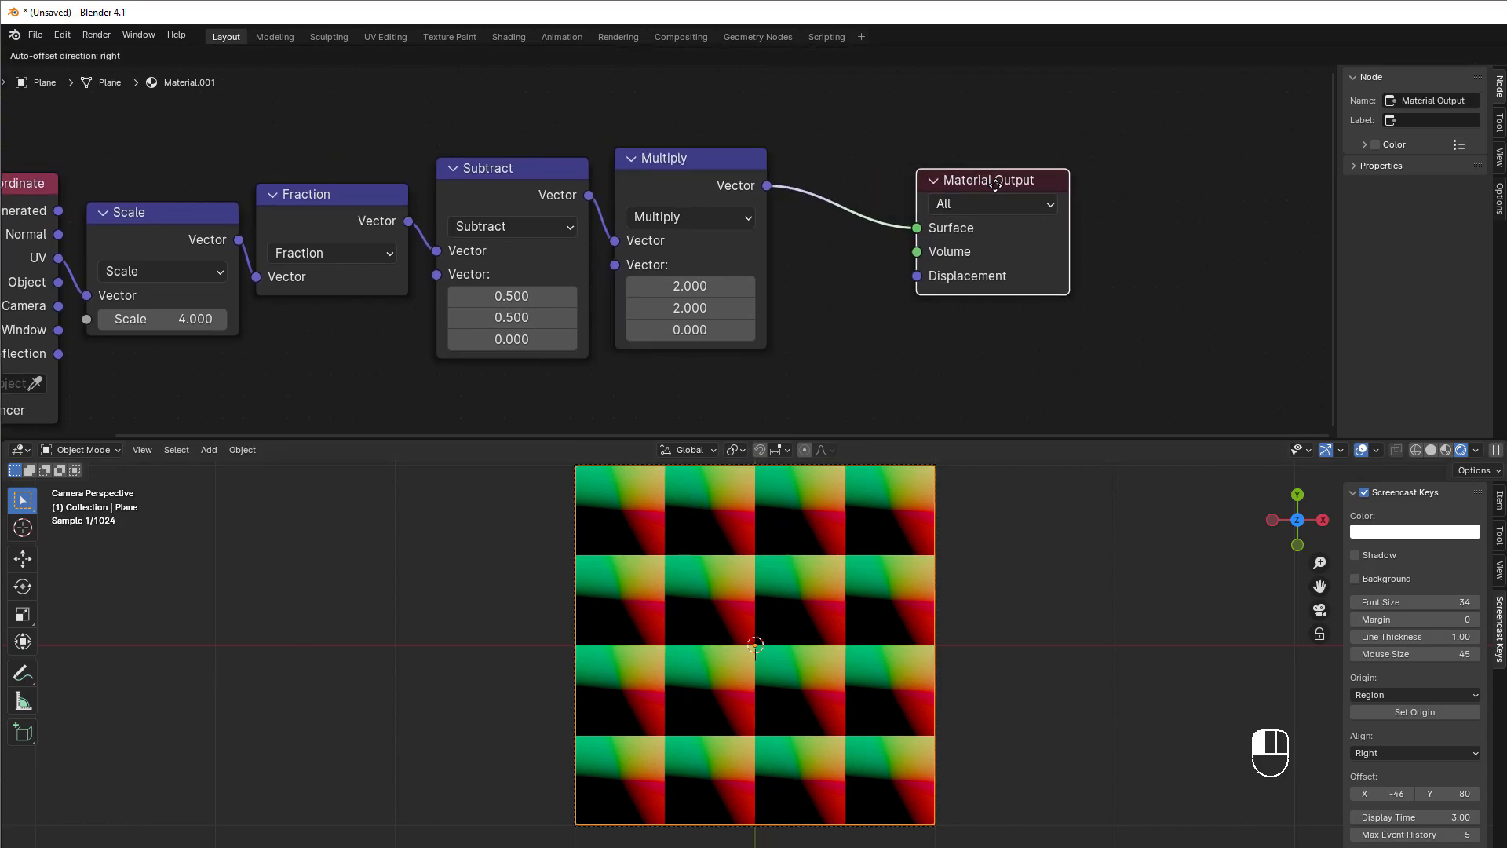
Add a vector Length node after Multiply and connect its value to the Surface
left_click_drag(766, 186, 829, 282)
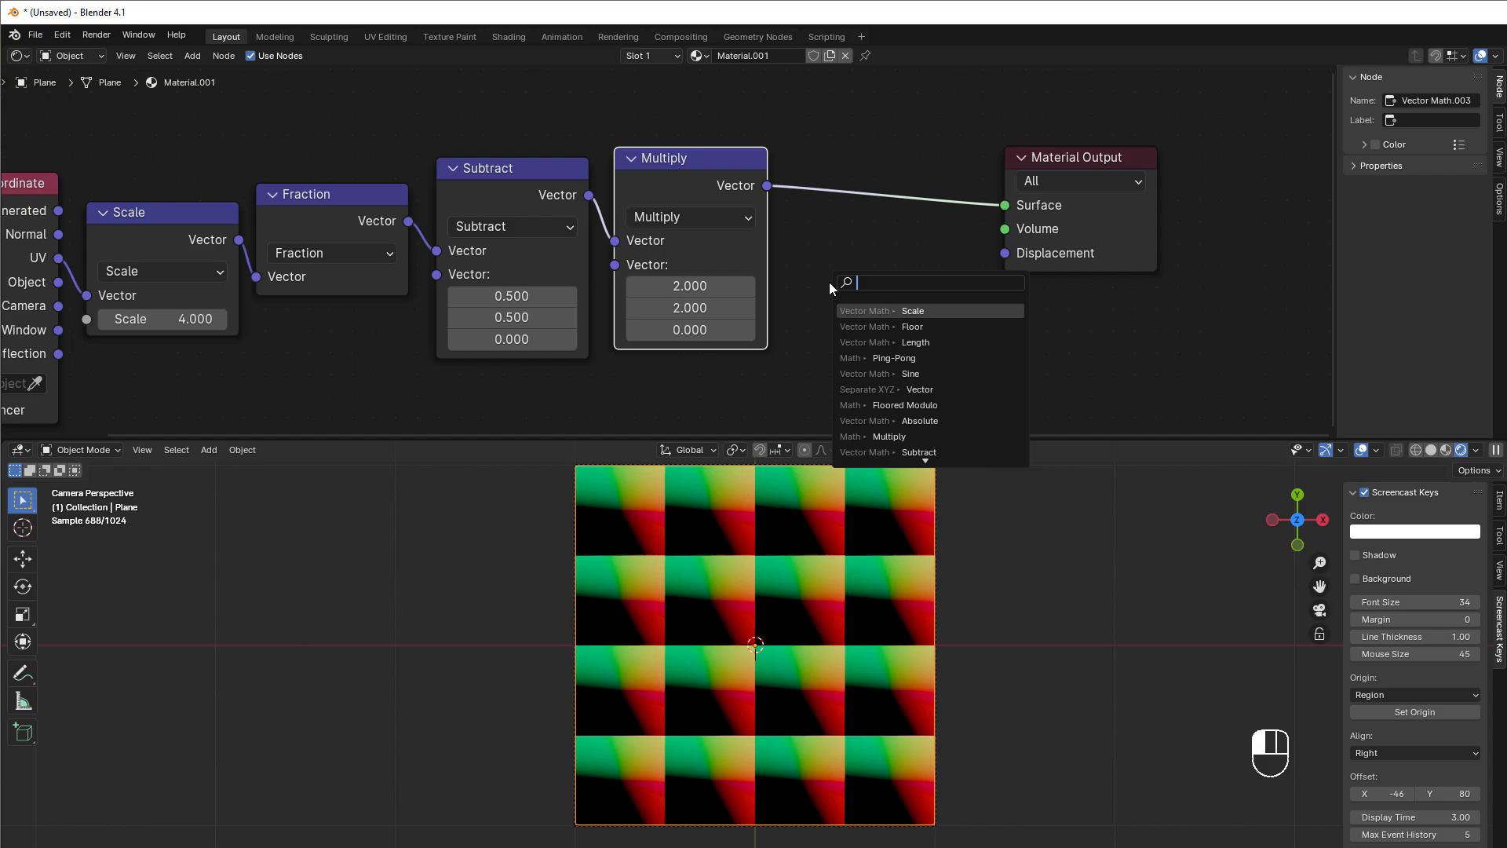
type("lengt")
key("Return")
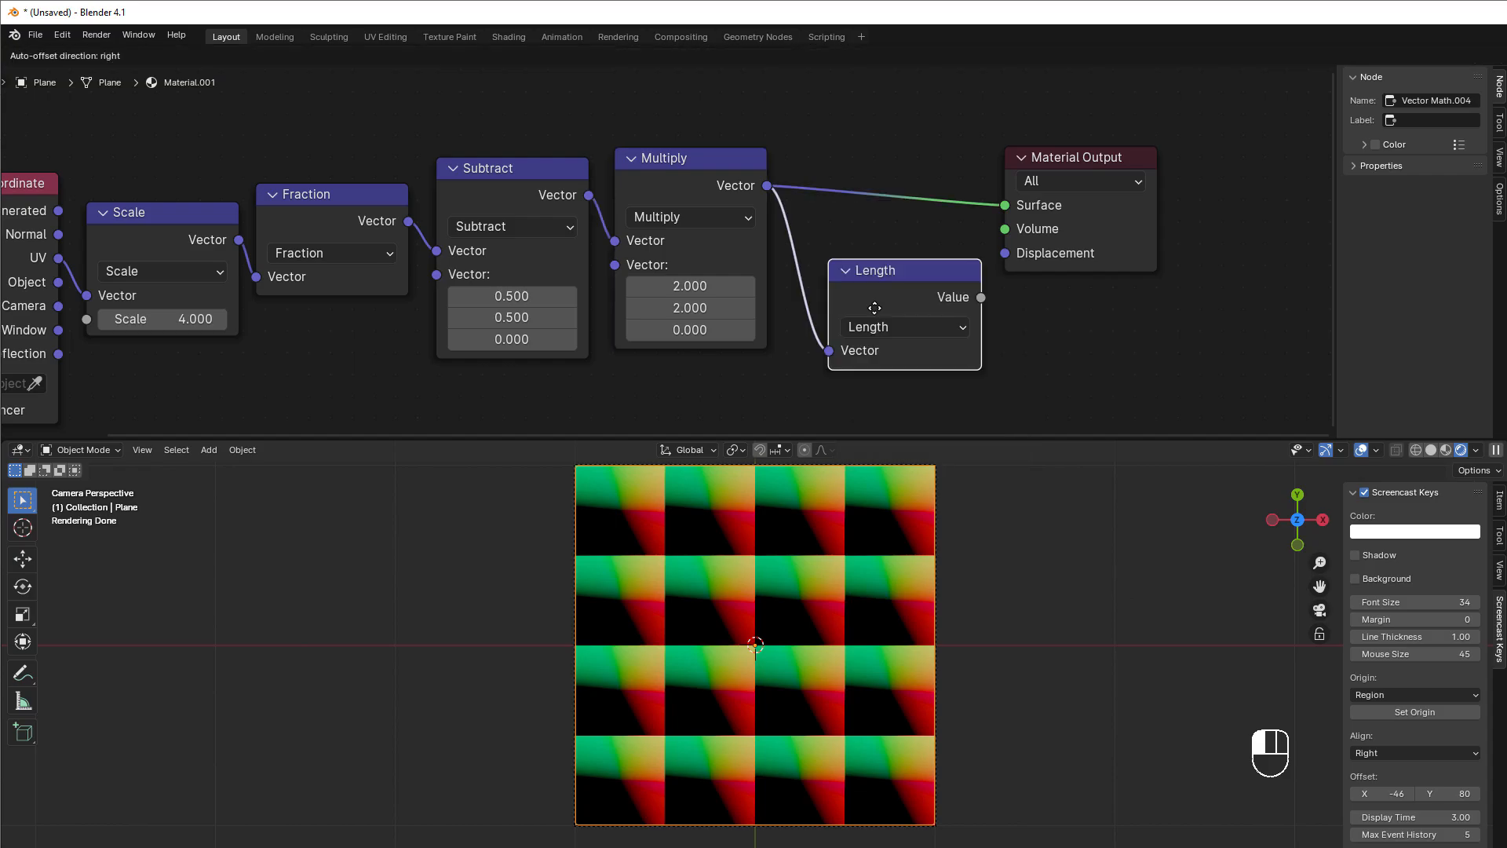
left_click(942, 292)
left_click_drag(970, 291, 1005, 205)
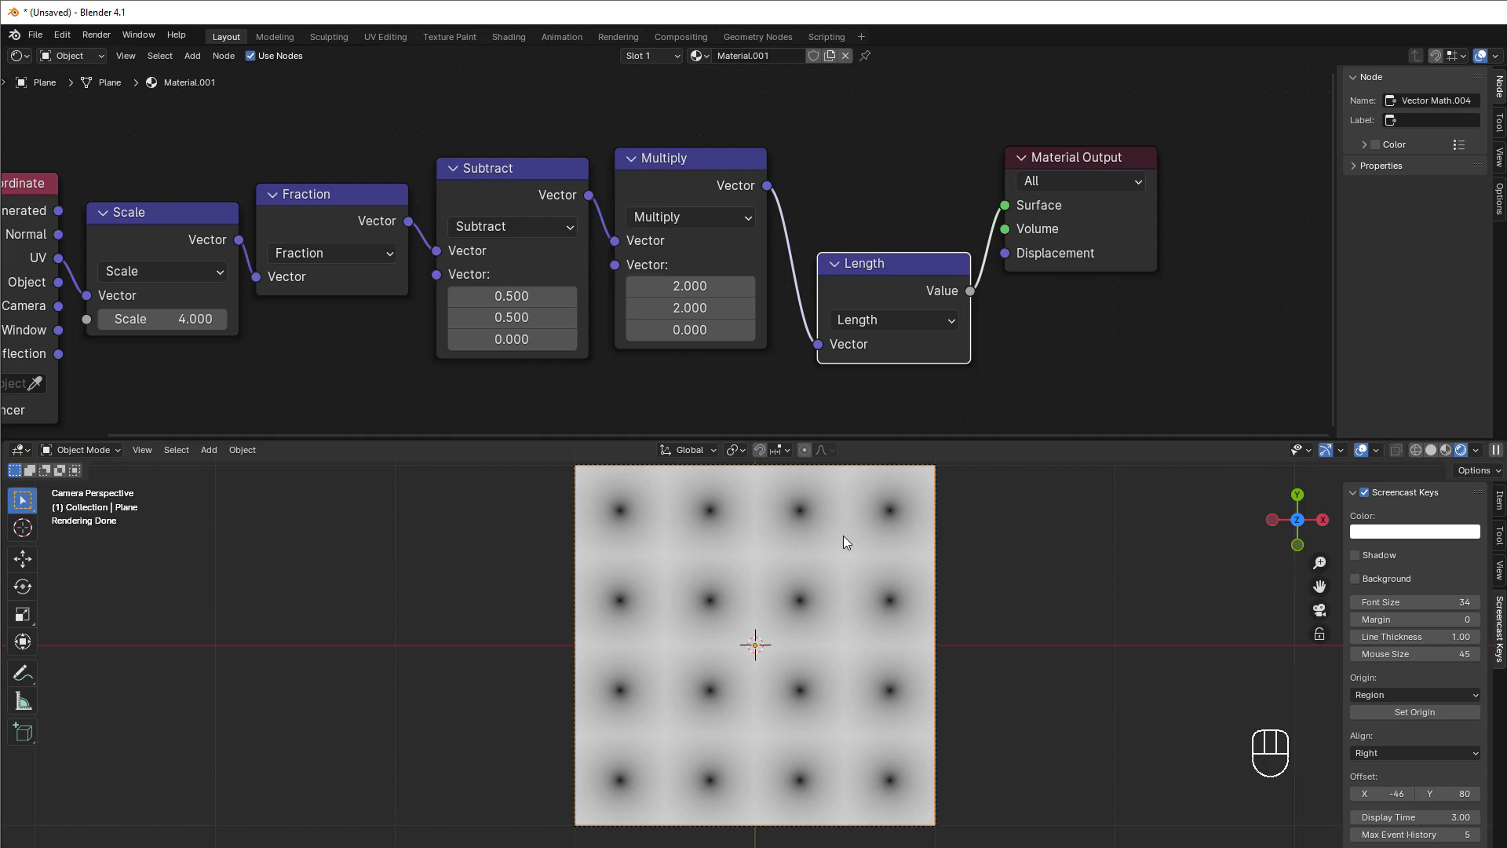
Rearrange the Length and Material Output nodes to make room on the right
middle_click_drag(946, 336, 800, 341)
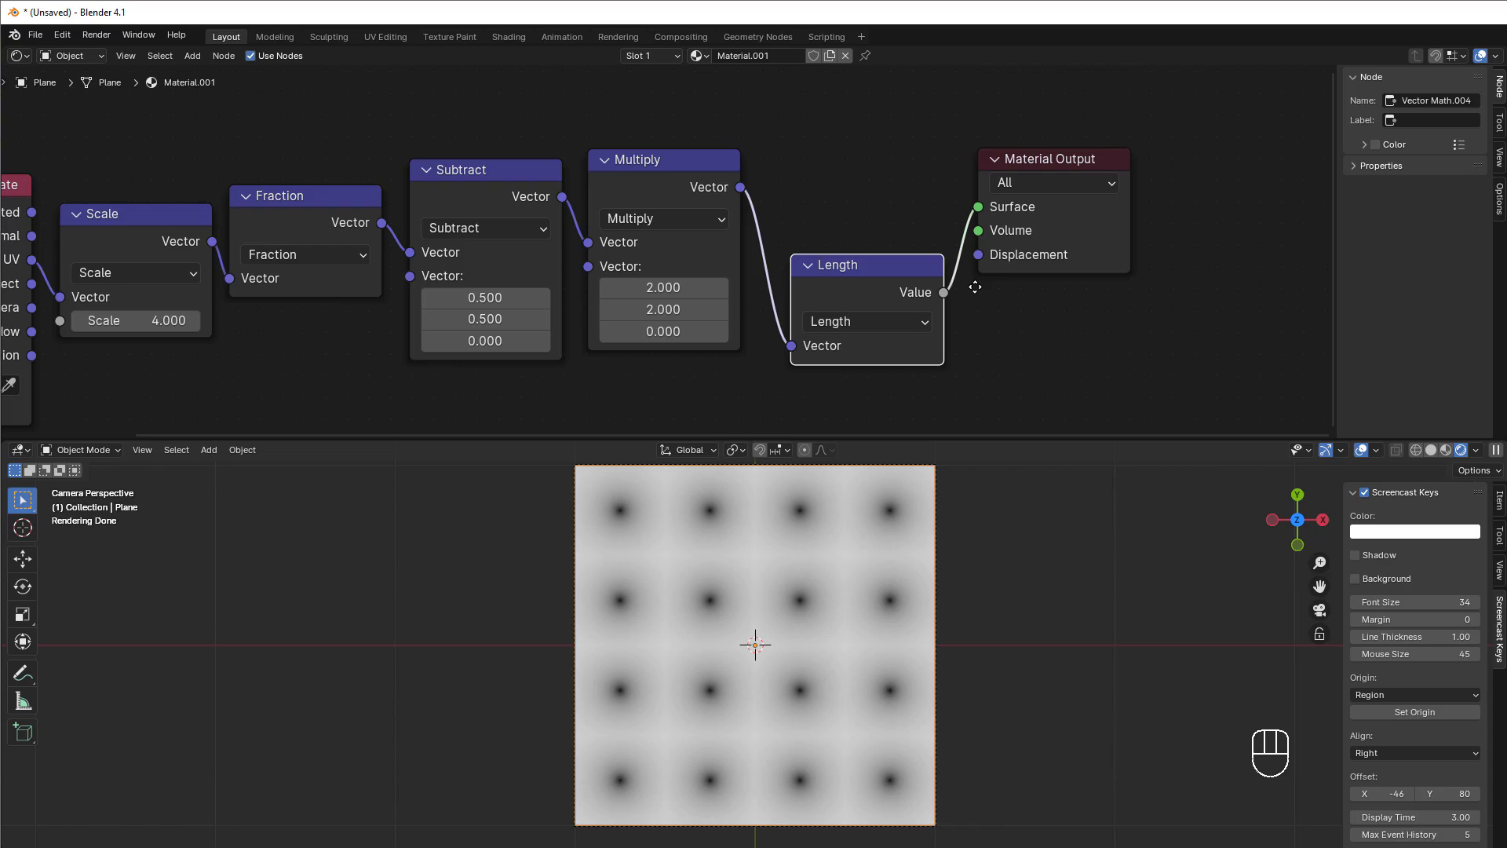
left_click_drag(894, 165, 1036, 214)
left_click_drag(730, 272, 727, 193)
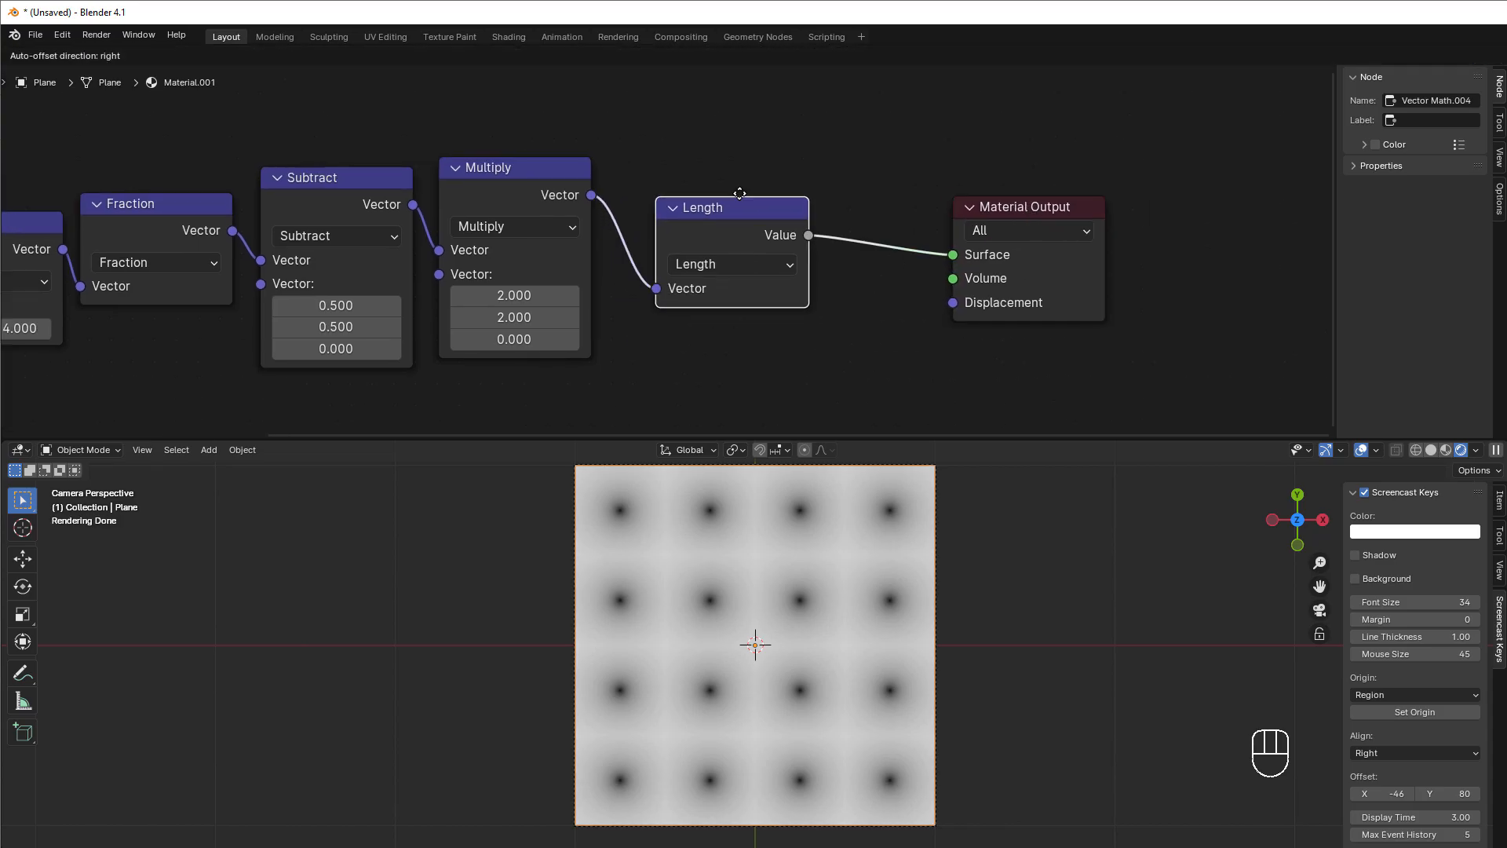
Add a Math Less Than node with threshold 1 after Length, feeding the Surface
key("shift+a")
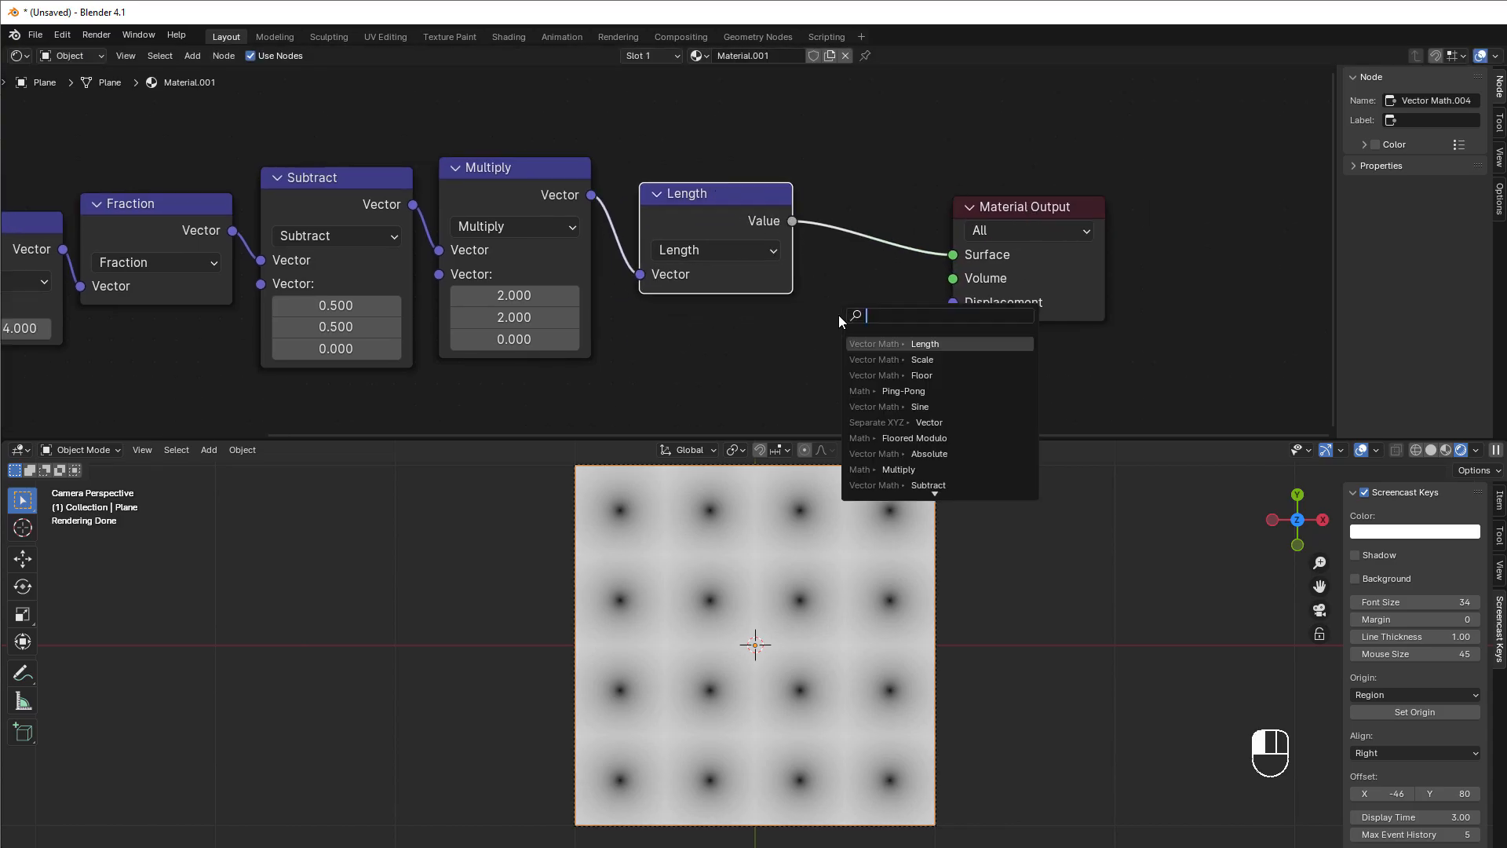
type("less")
key("Return")
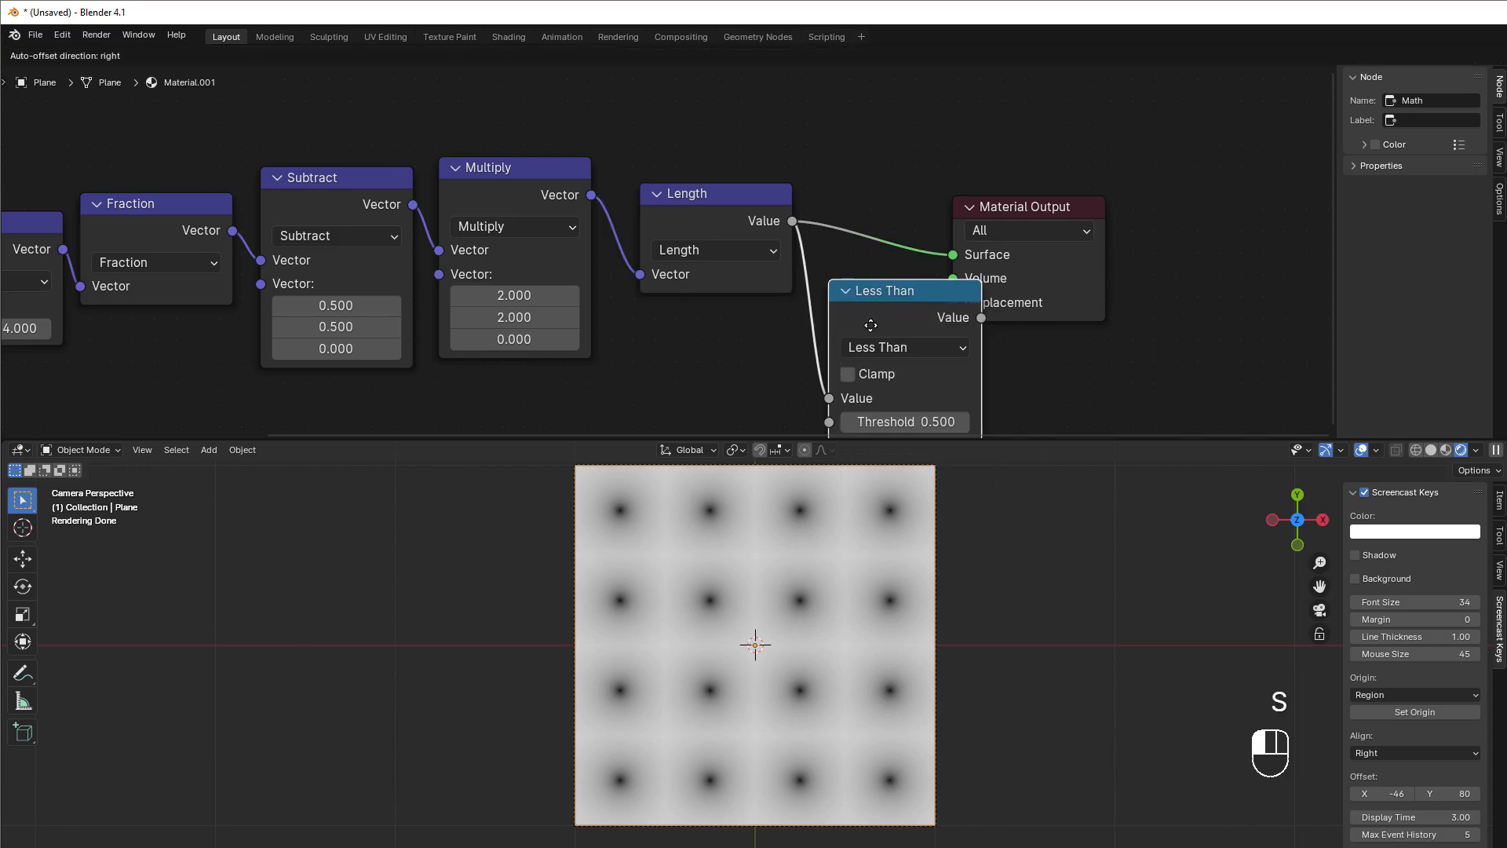
left_click(853, 322)
double_click(889, 418)
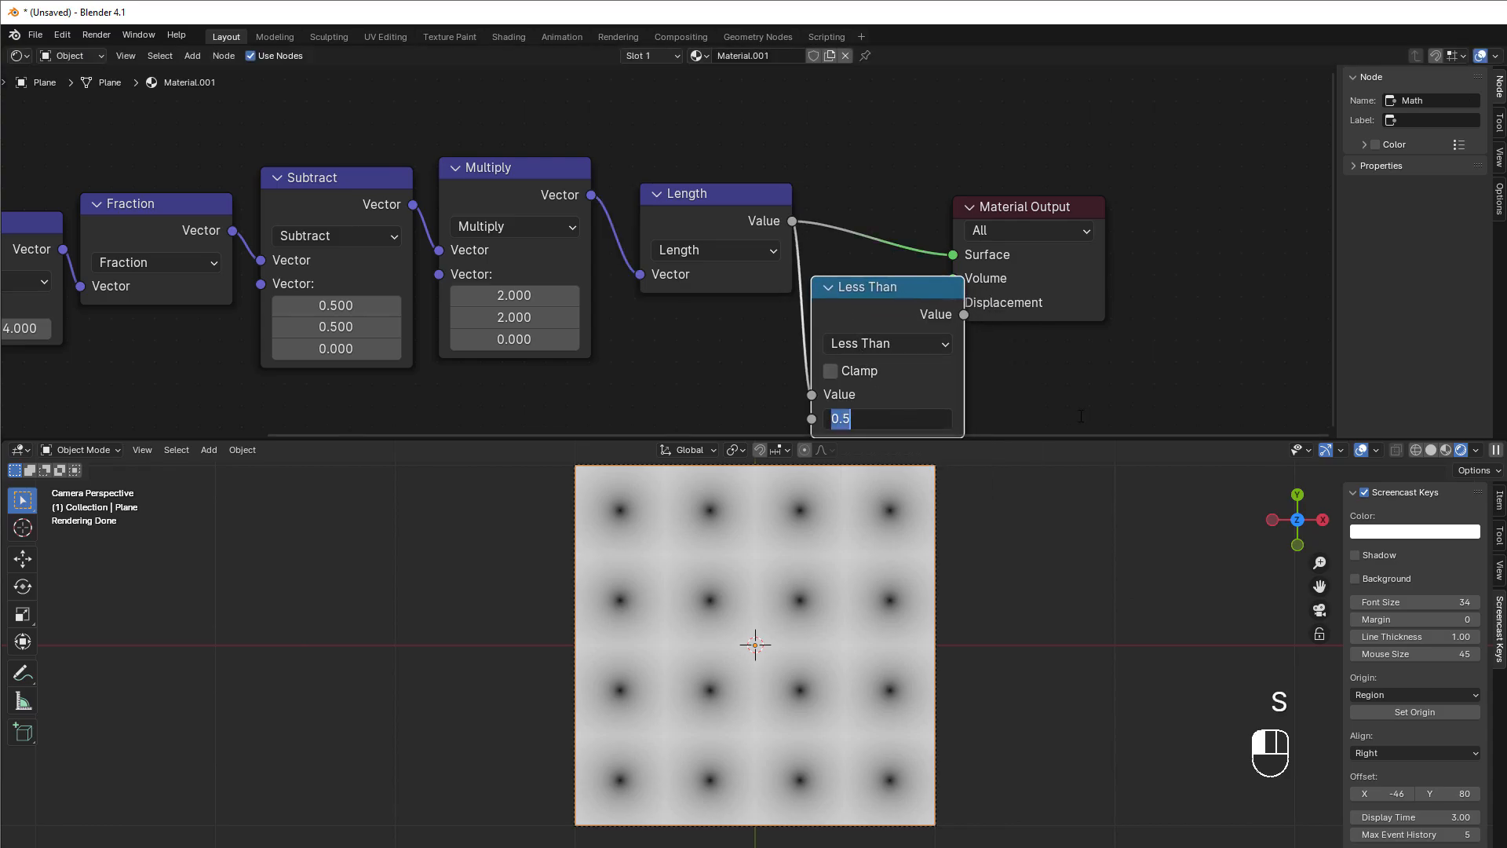
type("1")
key("Return")
left_click_drag(964, 313, 953, 255)
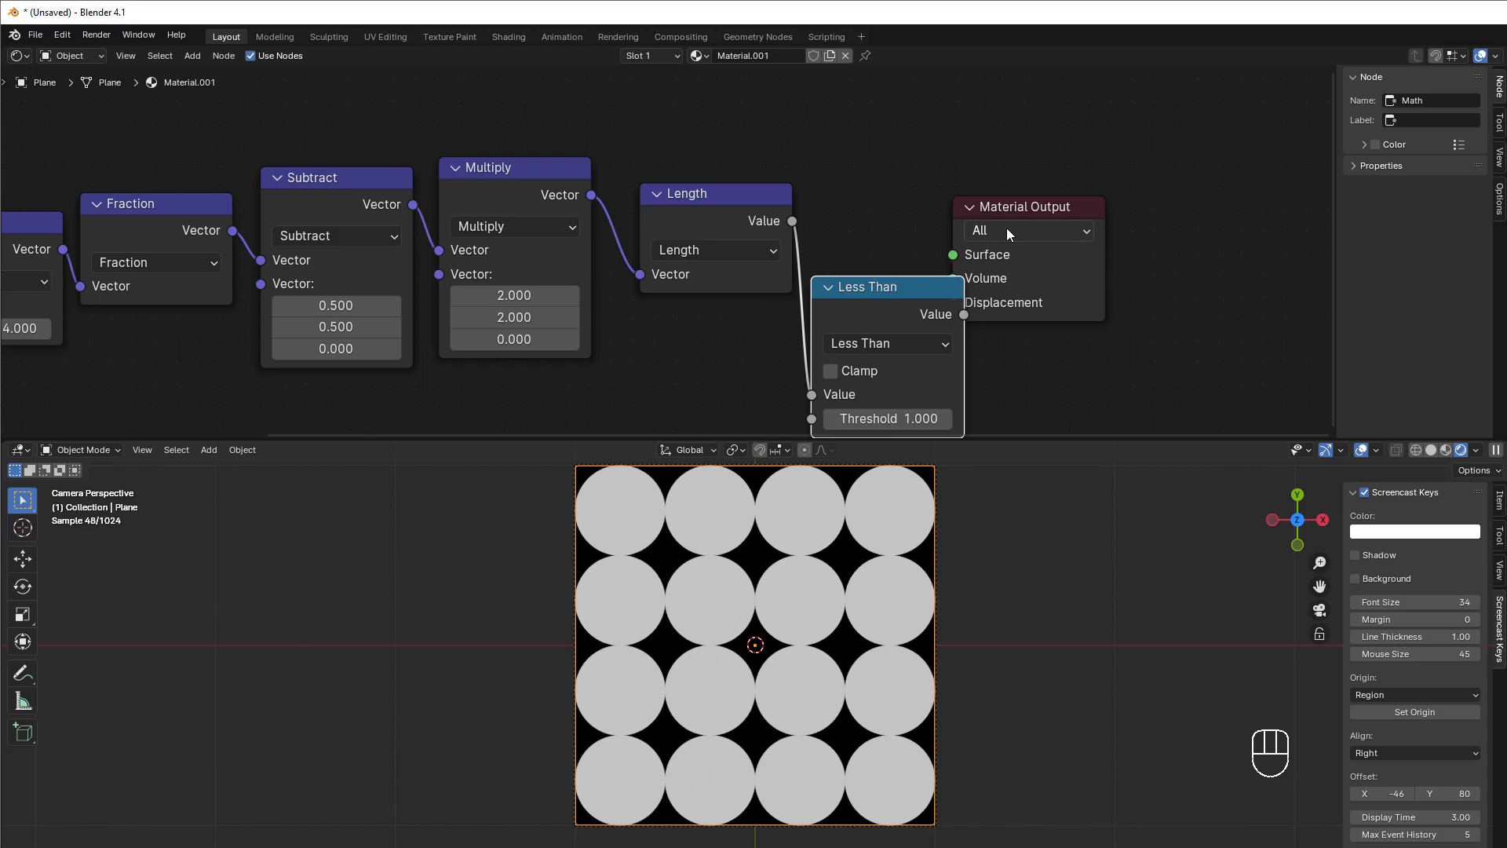
left_click_drag(1013, 208, 1167, 199)
left_click_drag(898, 285, 943, 159)
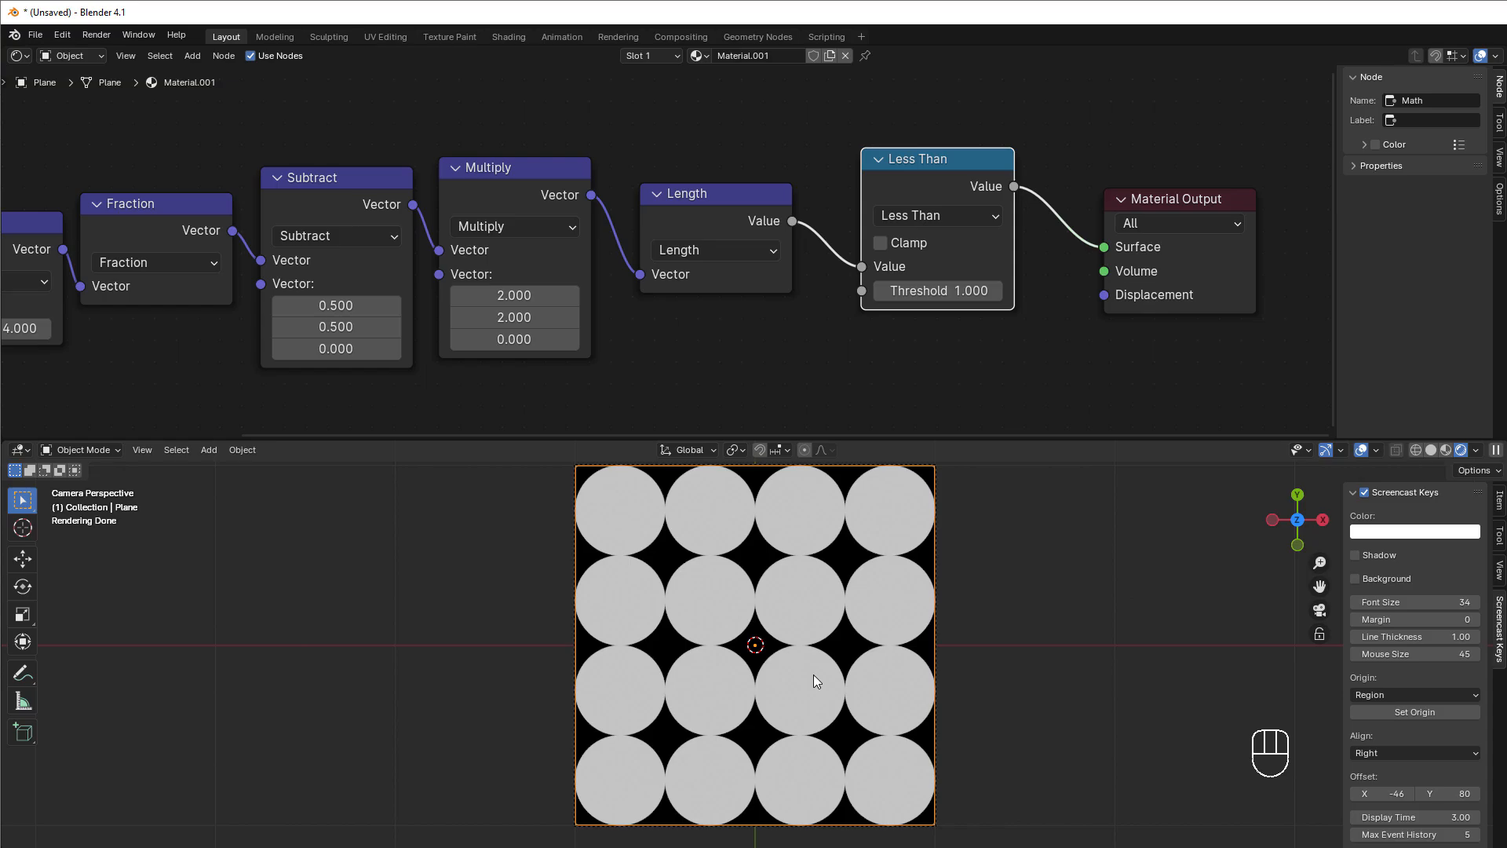
scroll(721, 361, "down", 4)
Box-select the Fraction-to-Less Than chain and group it with Ctrl+G
middle_click_drag(722, 362, 830, 371)
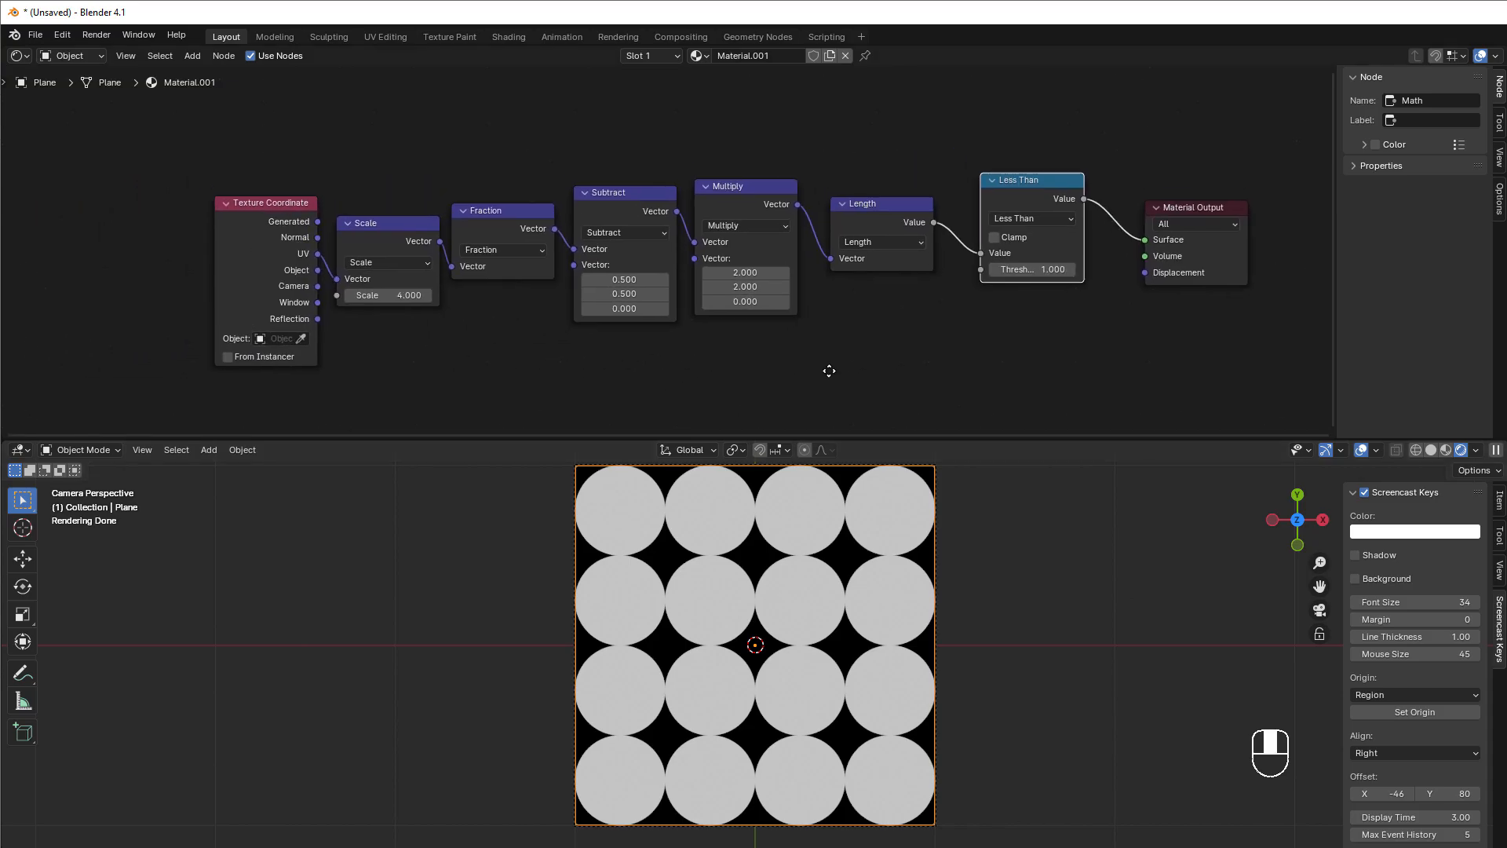
scroll(722, 360, "up", 1)
scroll(762, 331, "up", 1)
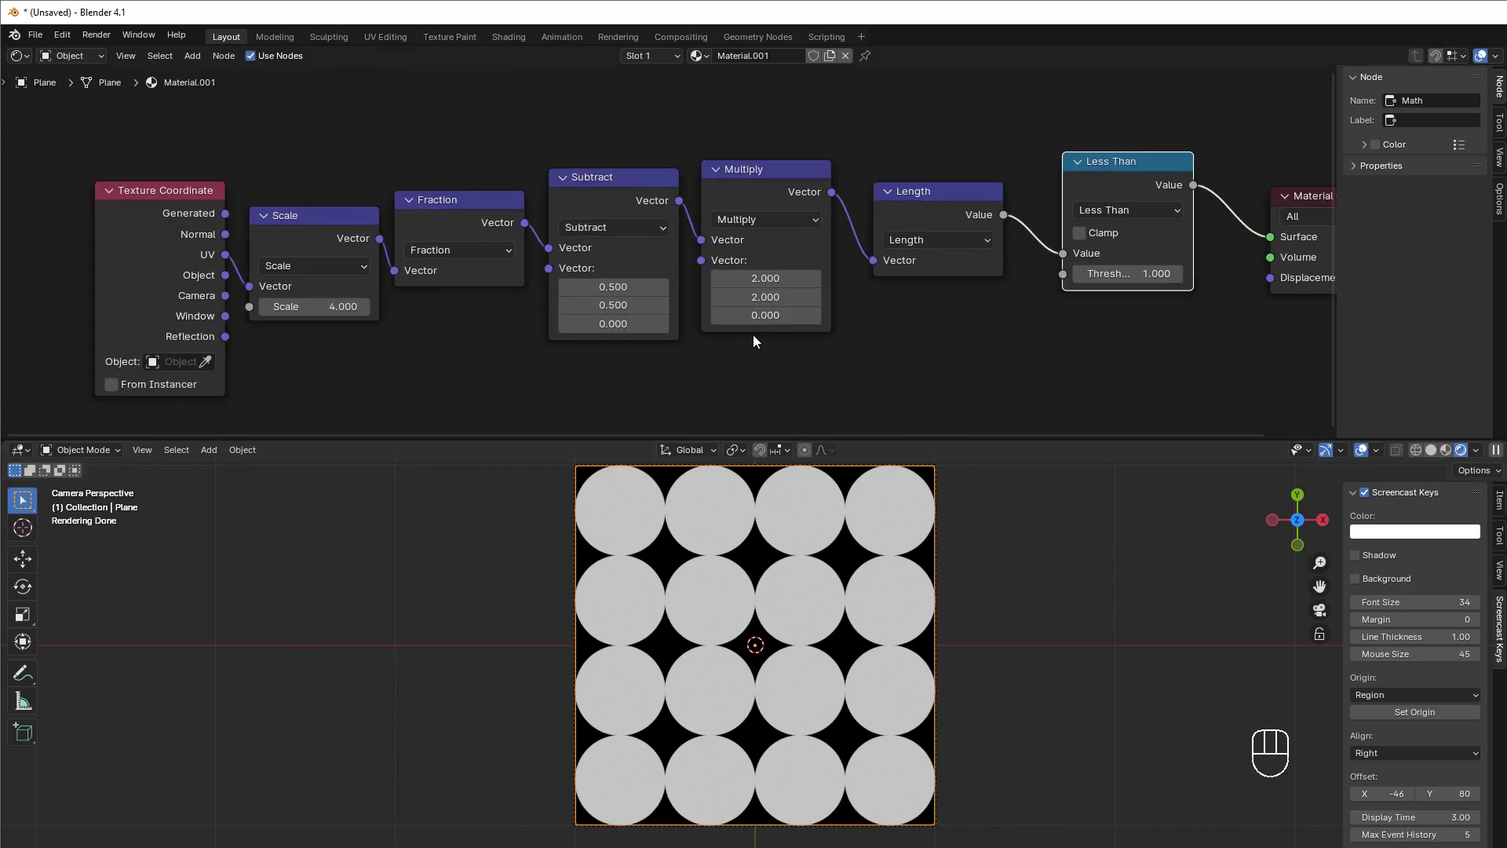
mouse_move(446, 125)
left_mouse_down()
mouse_move(964, 370)
mouse_move(1143, 398)
left_mouse_up()
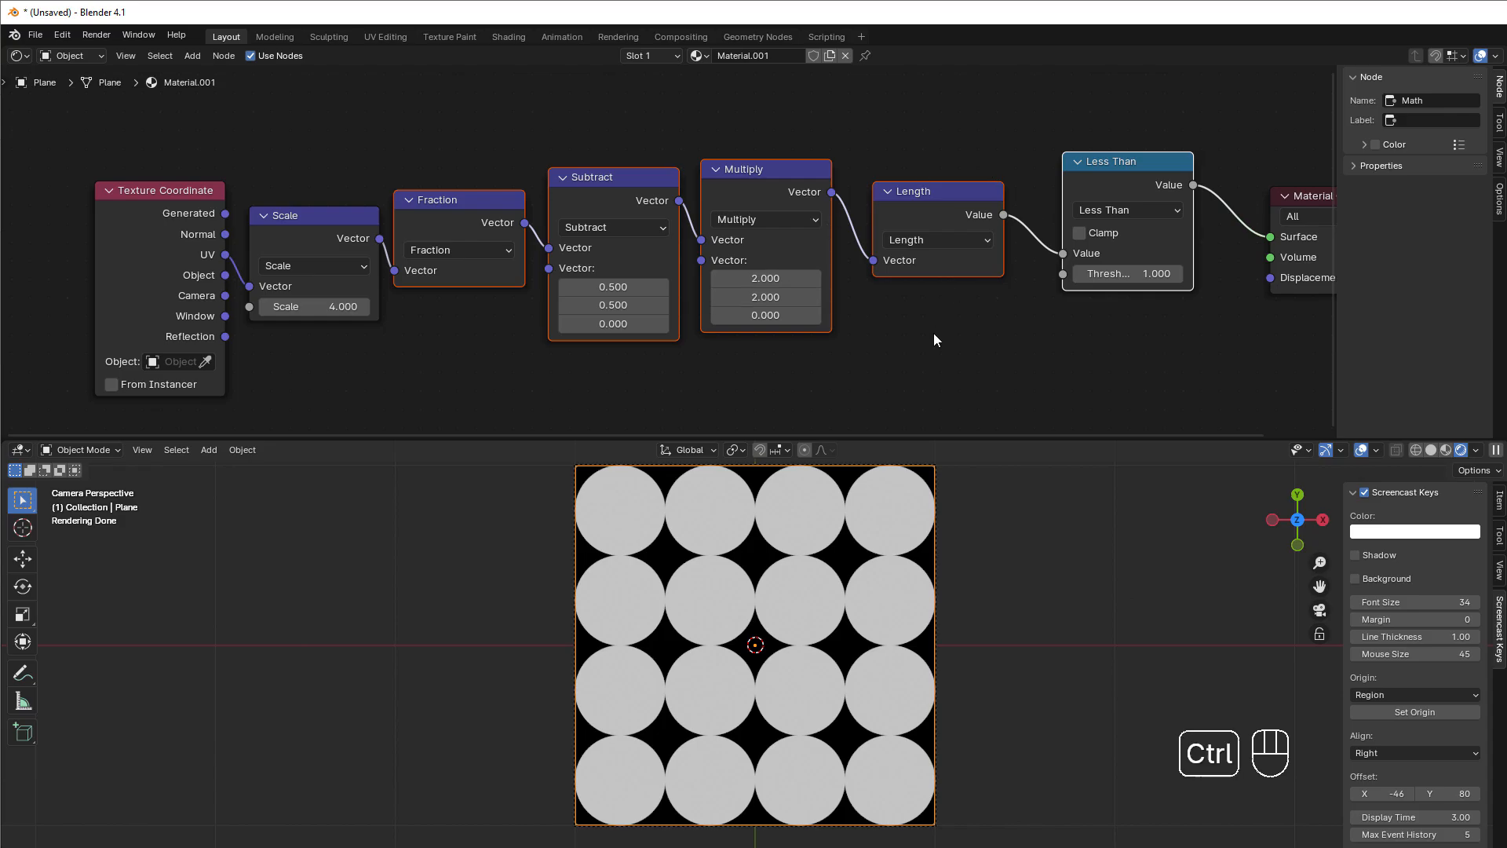
key("ctrl+g")
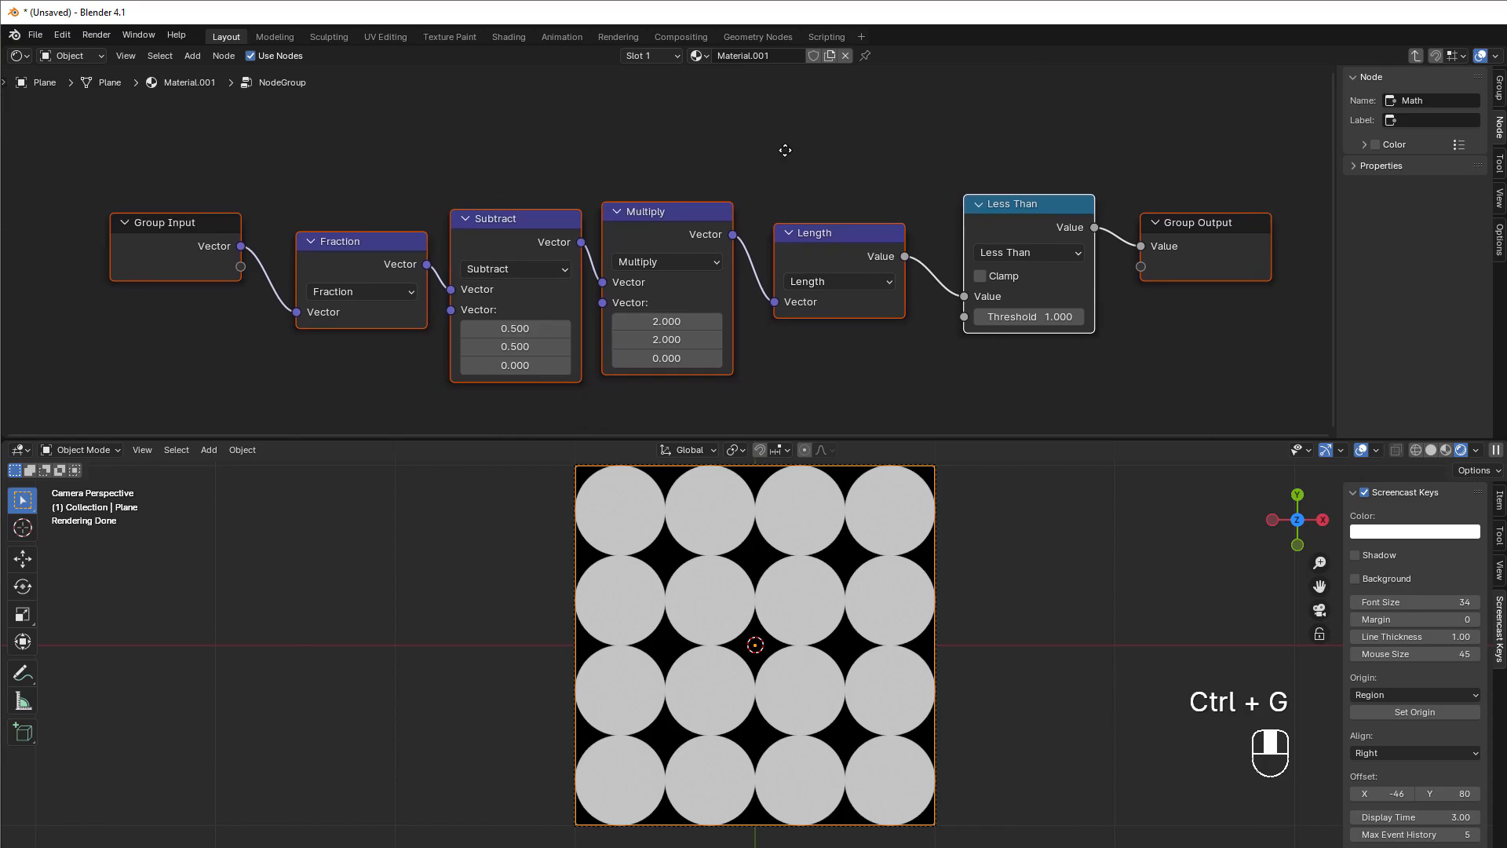
Recentre the grouped nodes and leave only Group Input selected
middle_click_drag(825, 199, 785, 151)
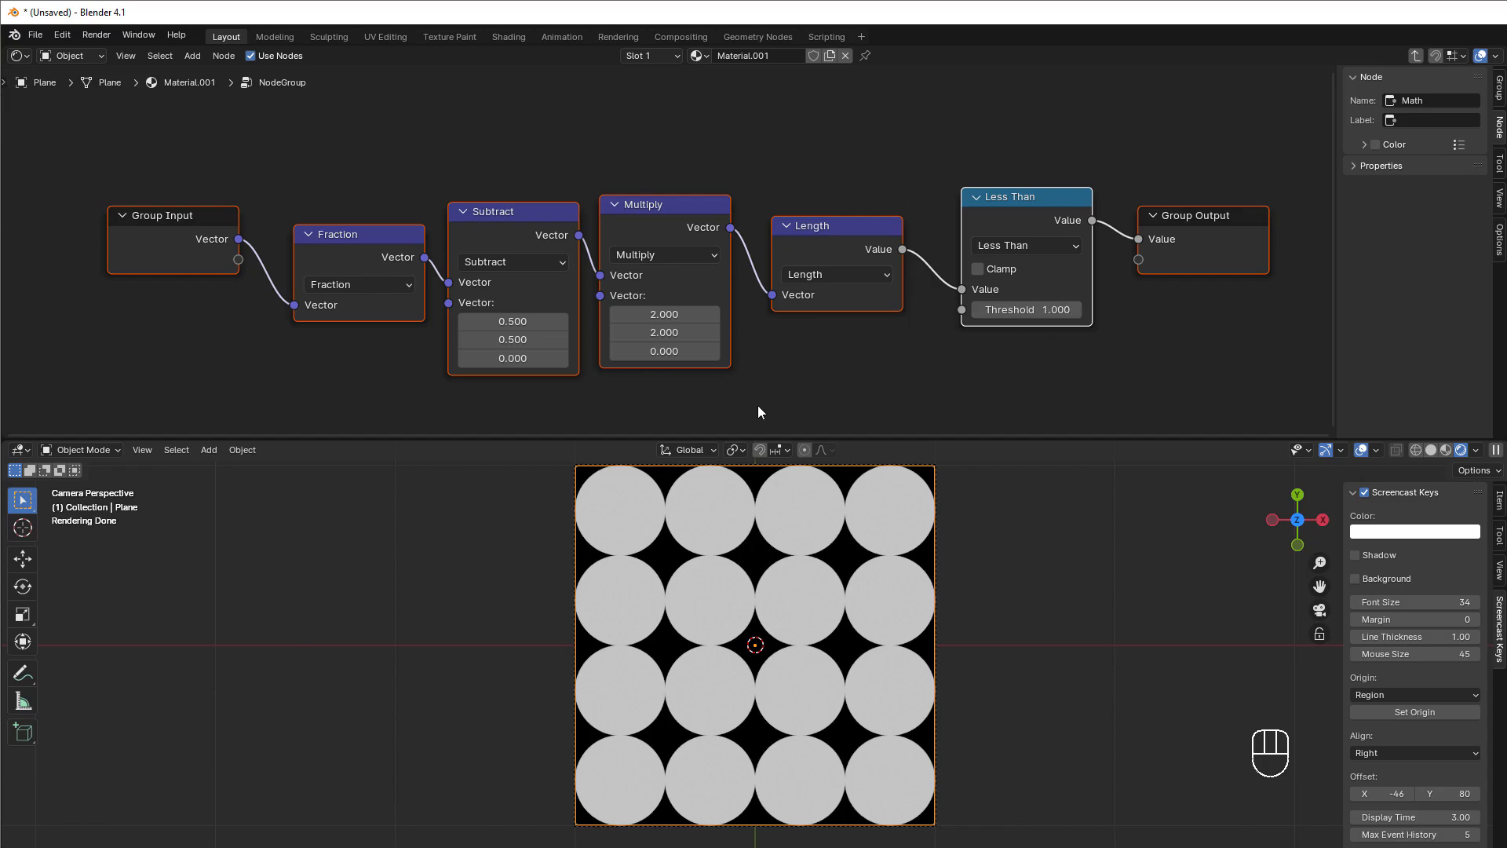
left_click(181, 251)
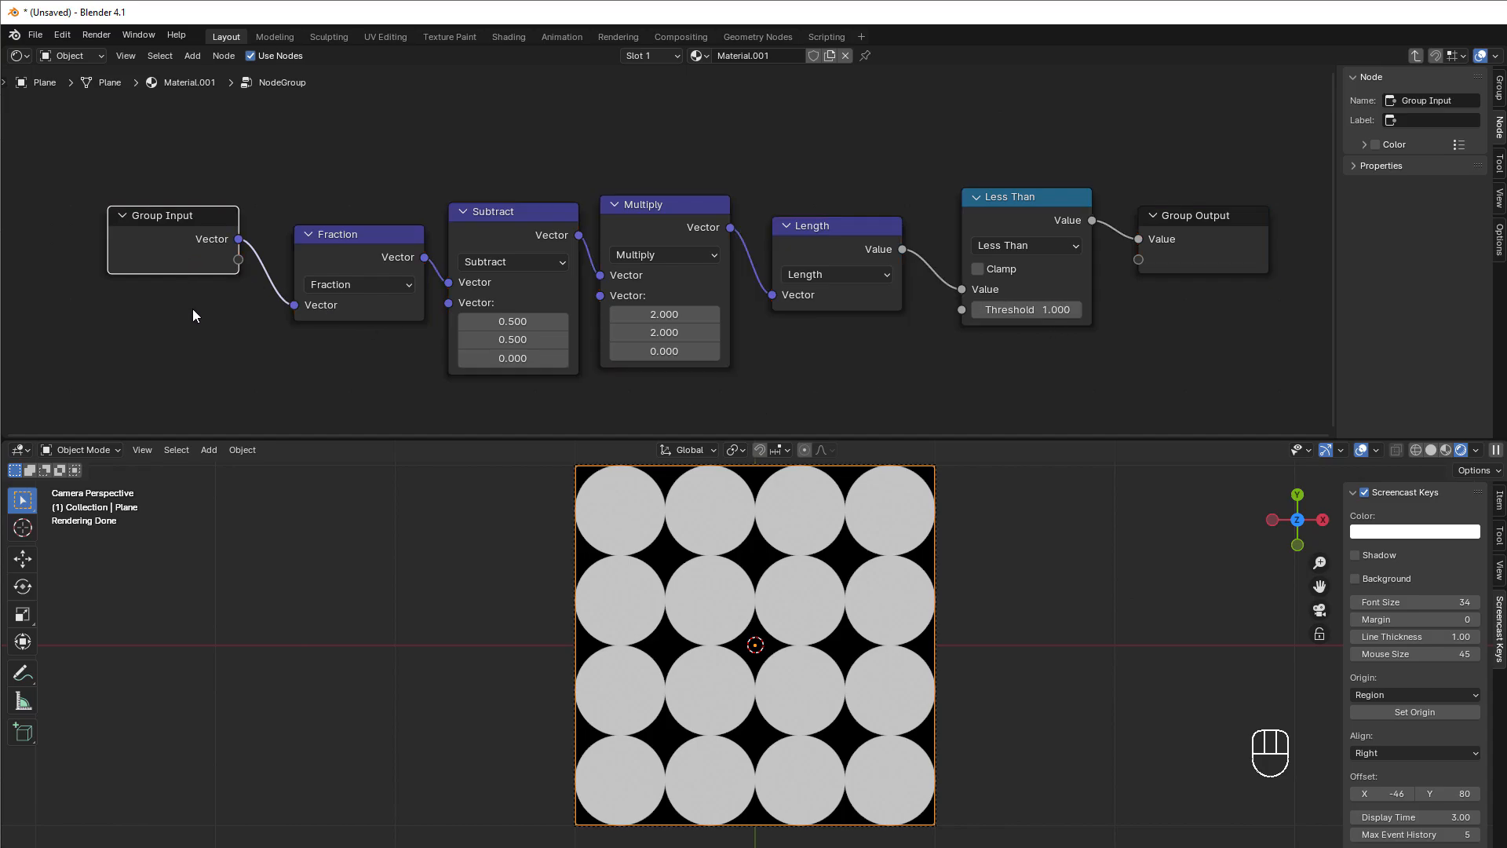
key("Tab")
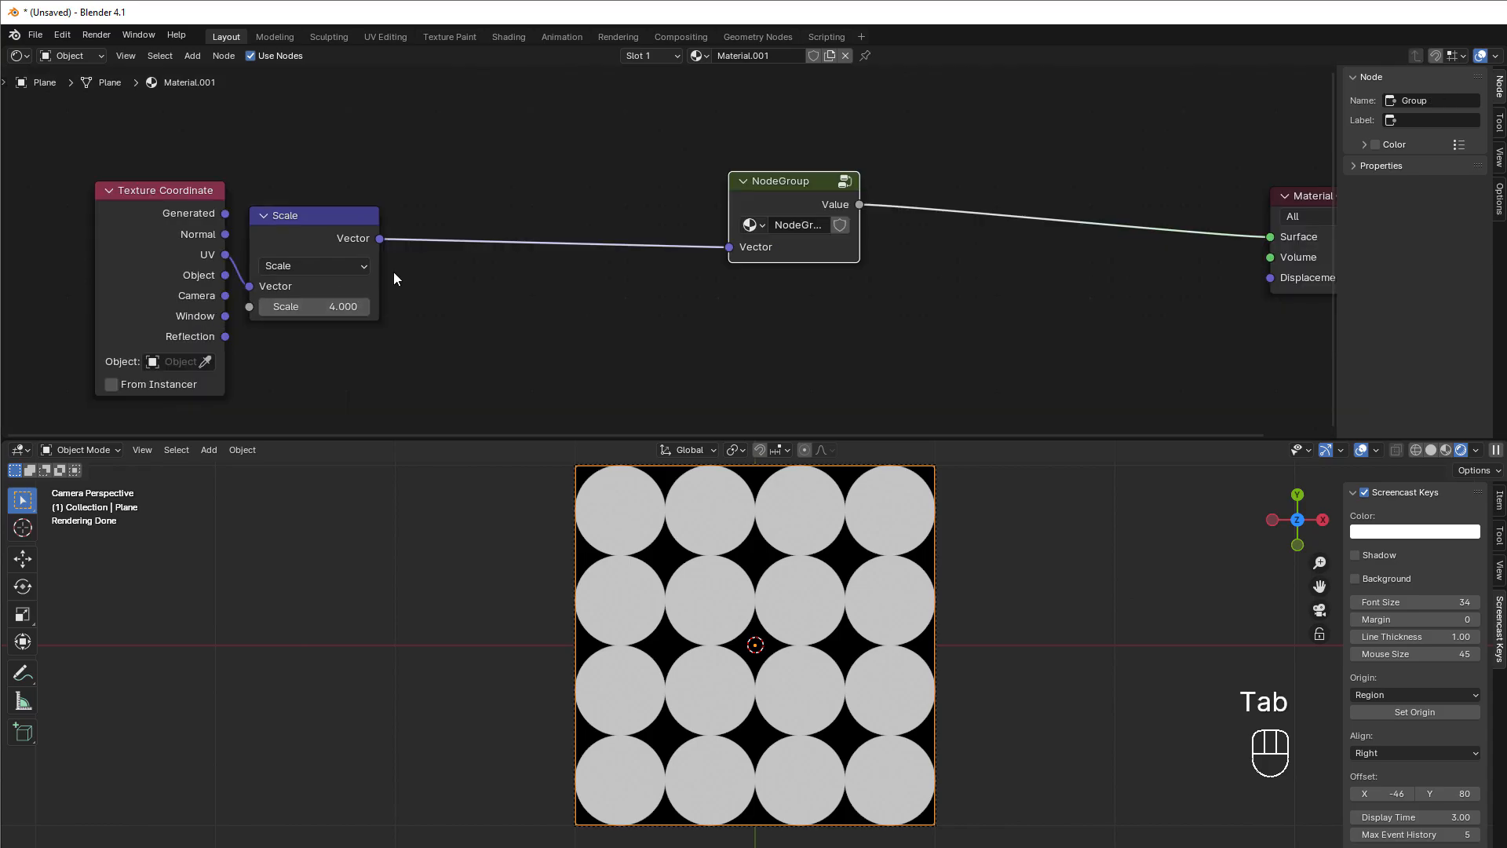
left_click_drag(728, 195, 730, 192)
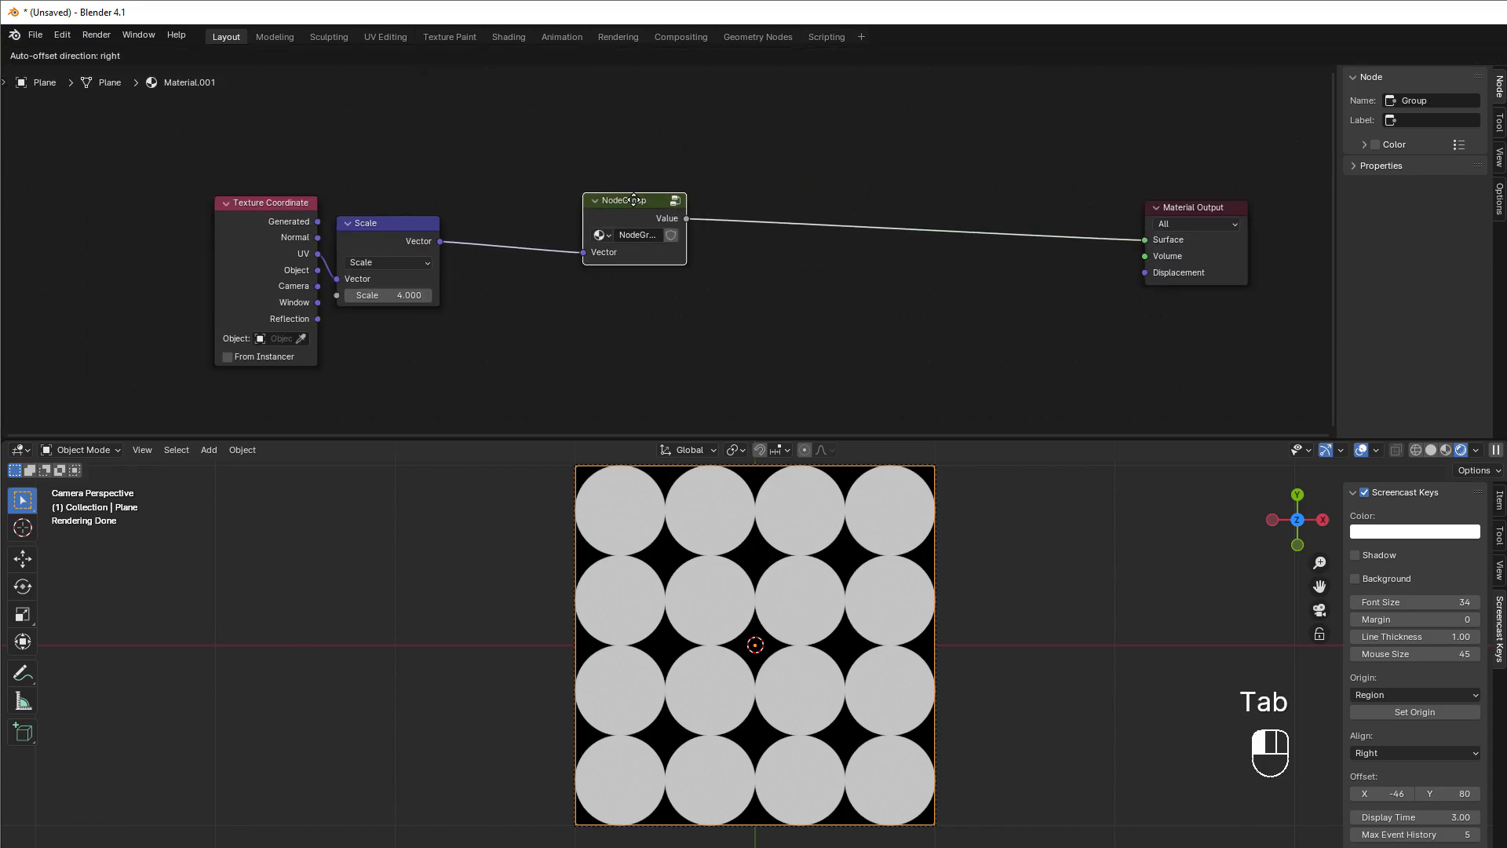
left_click(728, 192)
scroll(637, 230, "up", 2)
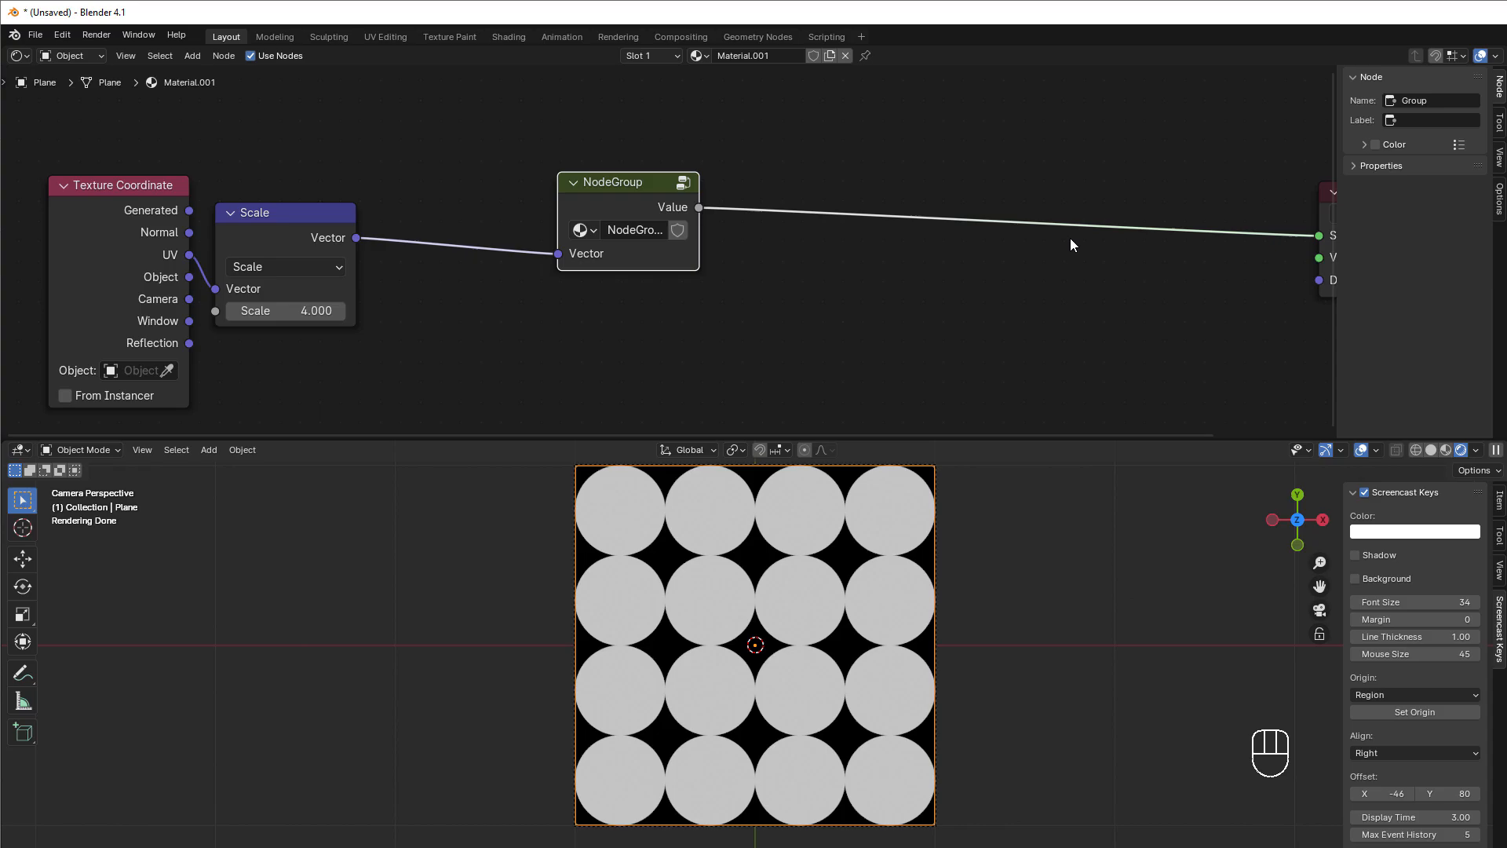
middle_click_drag(1071, 244, 1150, 217)
left_click_drag(1196, 204, 730, 177)
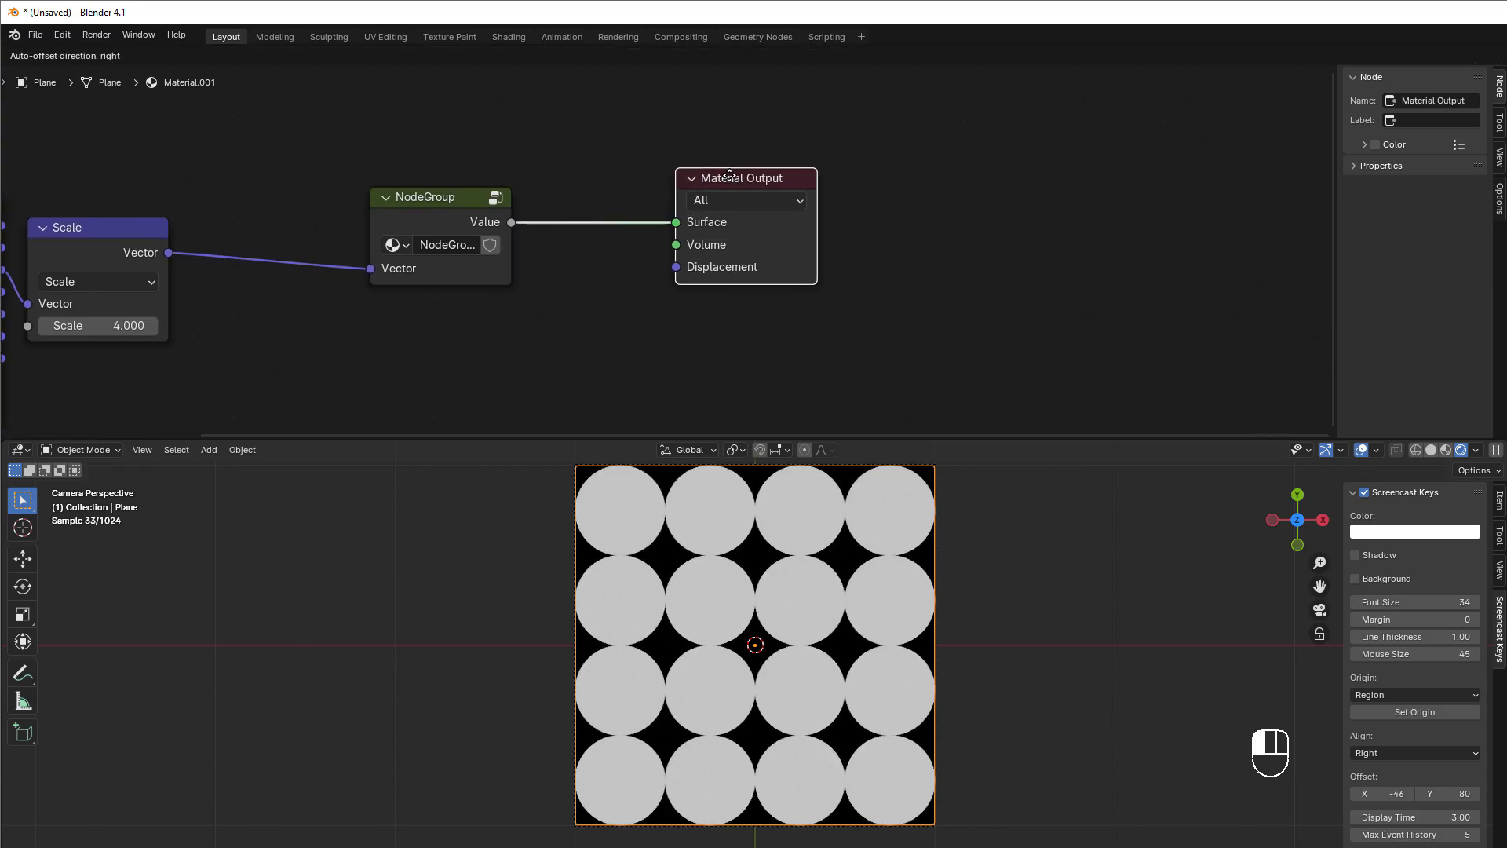
middle_click_drag(704, 297, 825, 308)
left_click(571, 210)
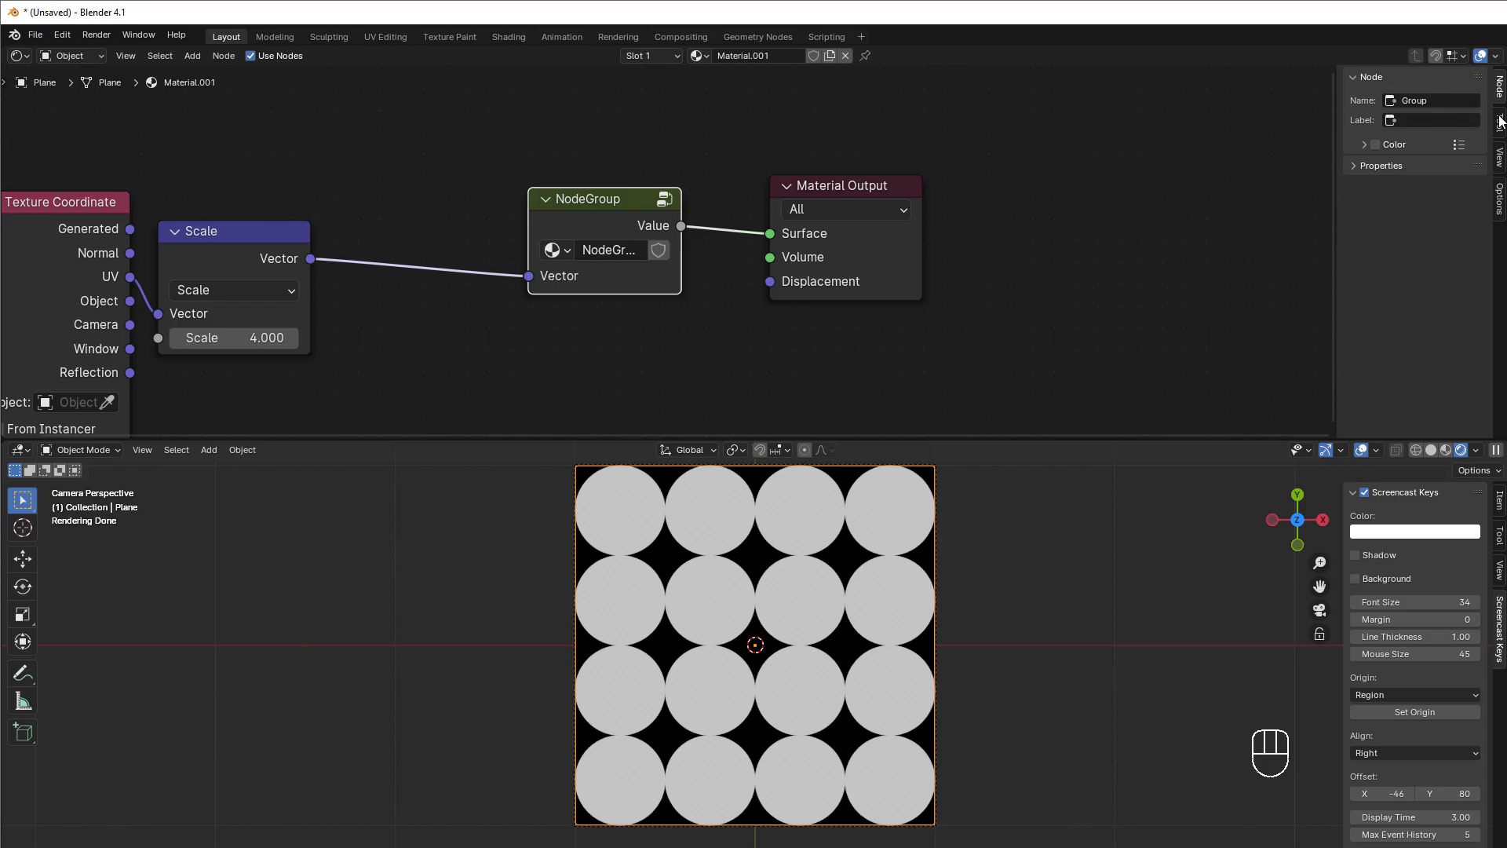
left_click(1380, 166)
double_click(1398, 189)
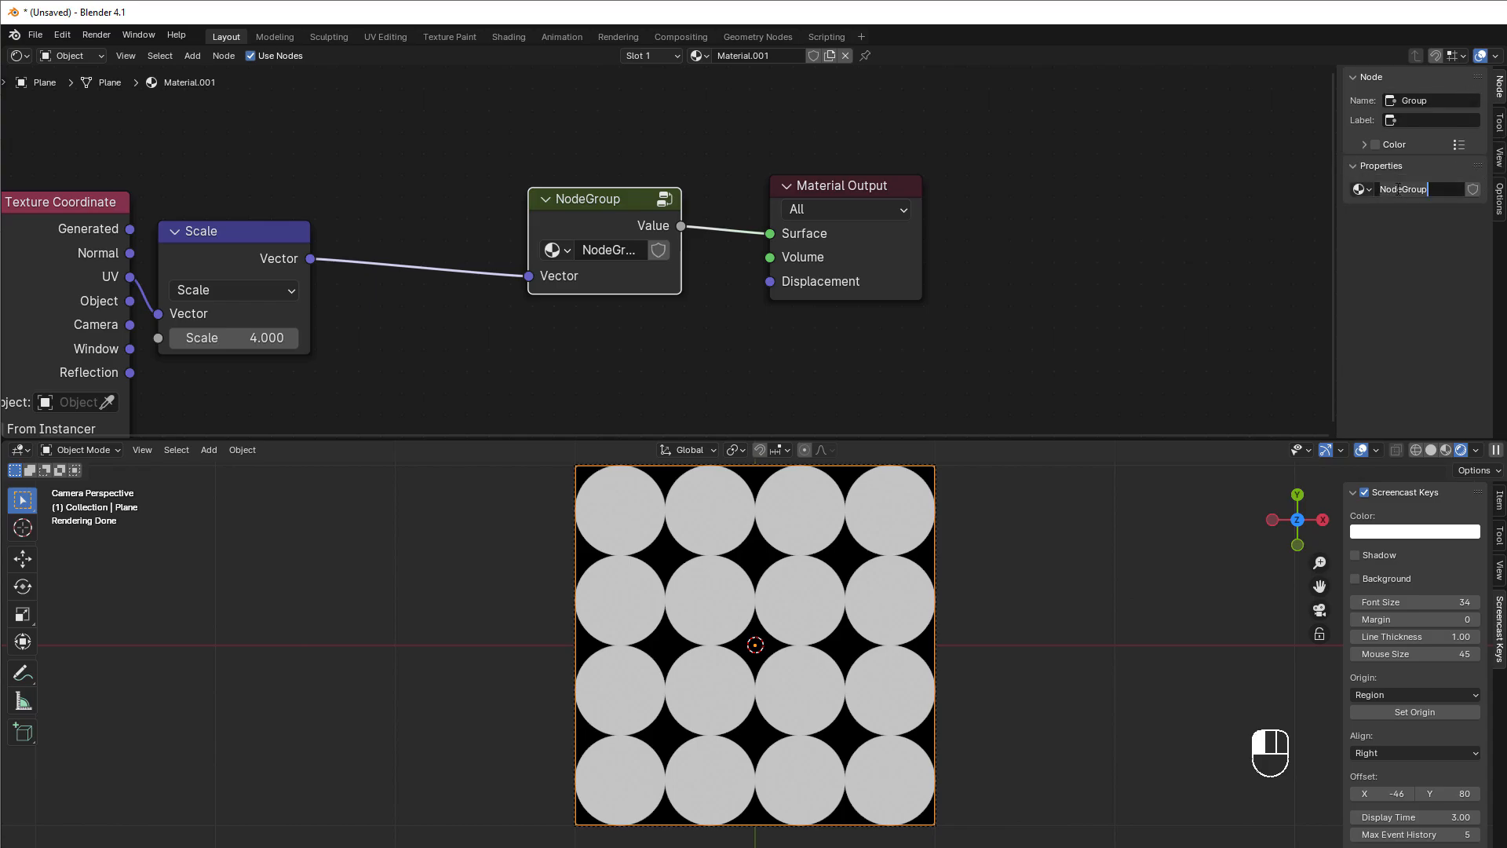
key("ctrl+a")
type("Circles")
key("Return")
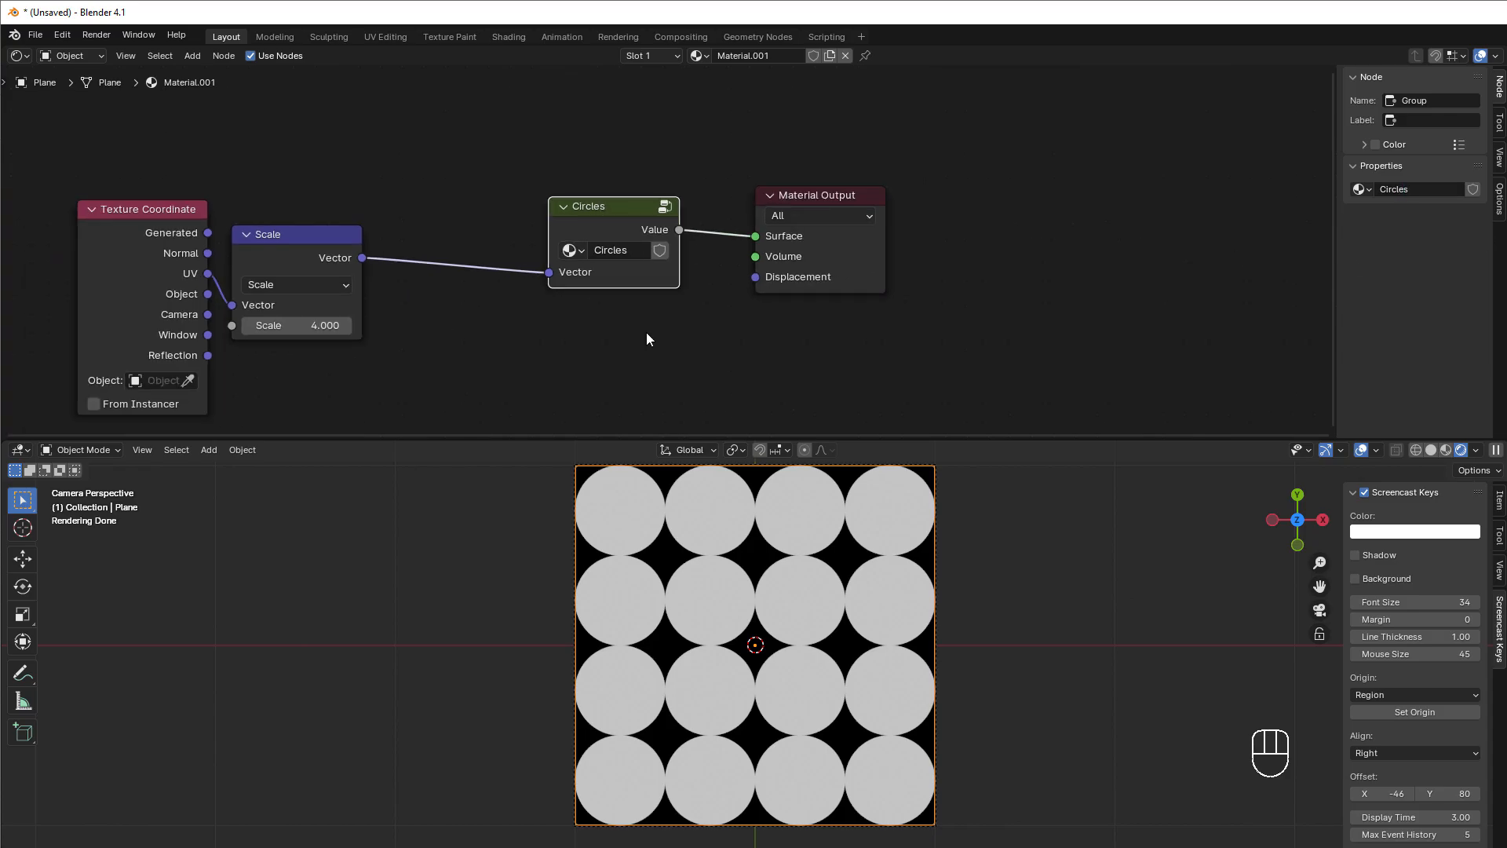
middle_click_drag(577, 342, 706, 304)
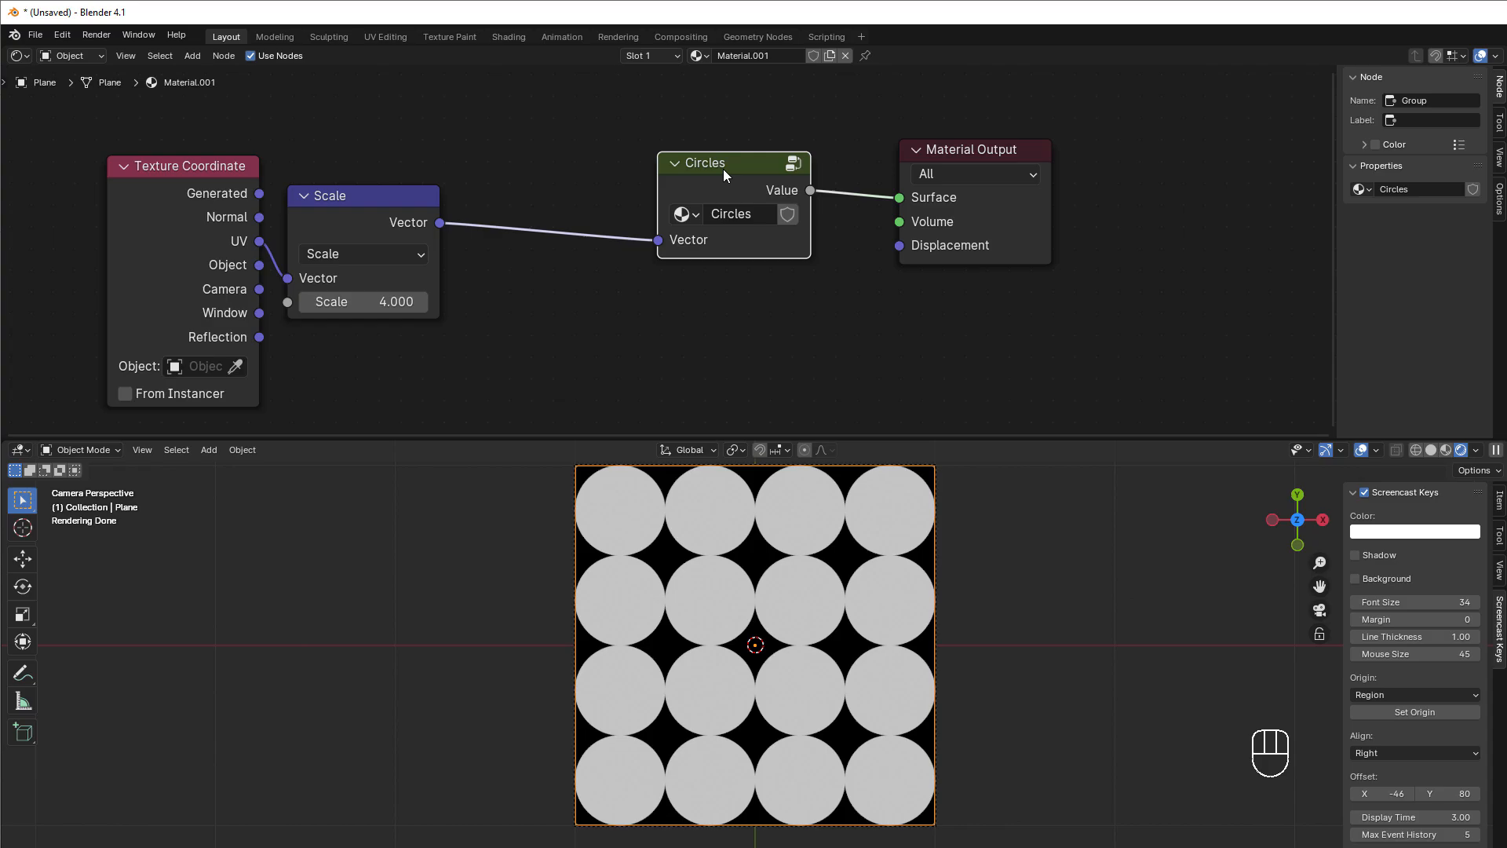
Duplicate Circles and feed it from a new vector Add node on the Scale output
key("shift+d")
left_click(675, 306)
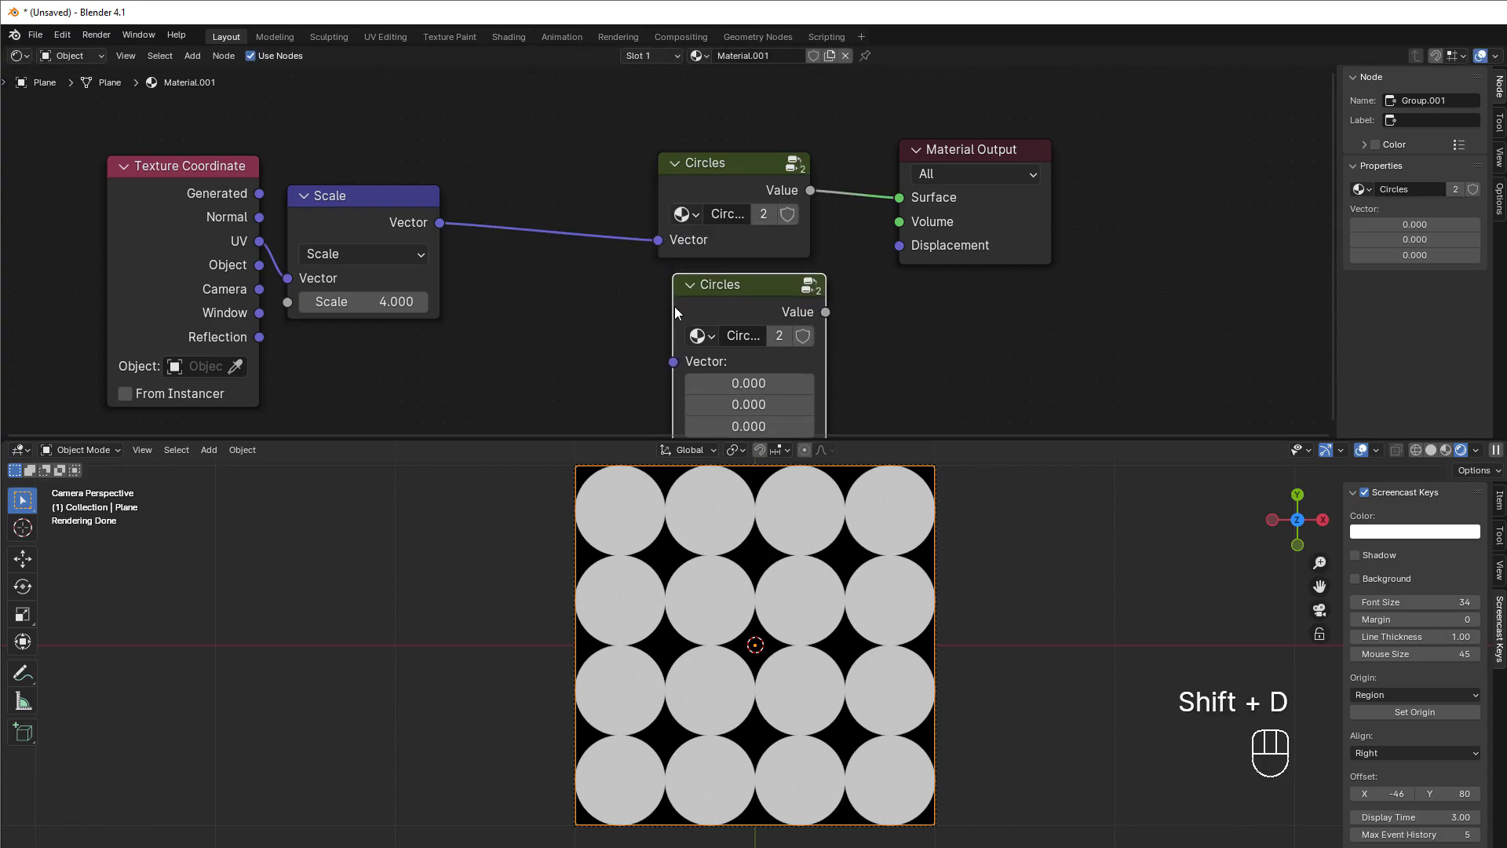
left_click_drag(439, 222, 508, 349)
type("add")
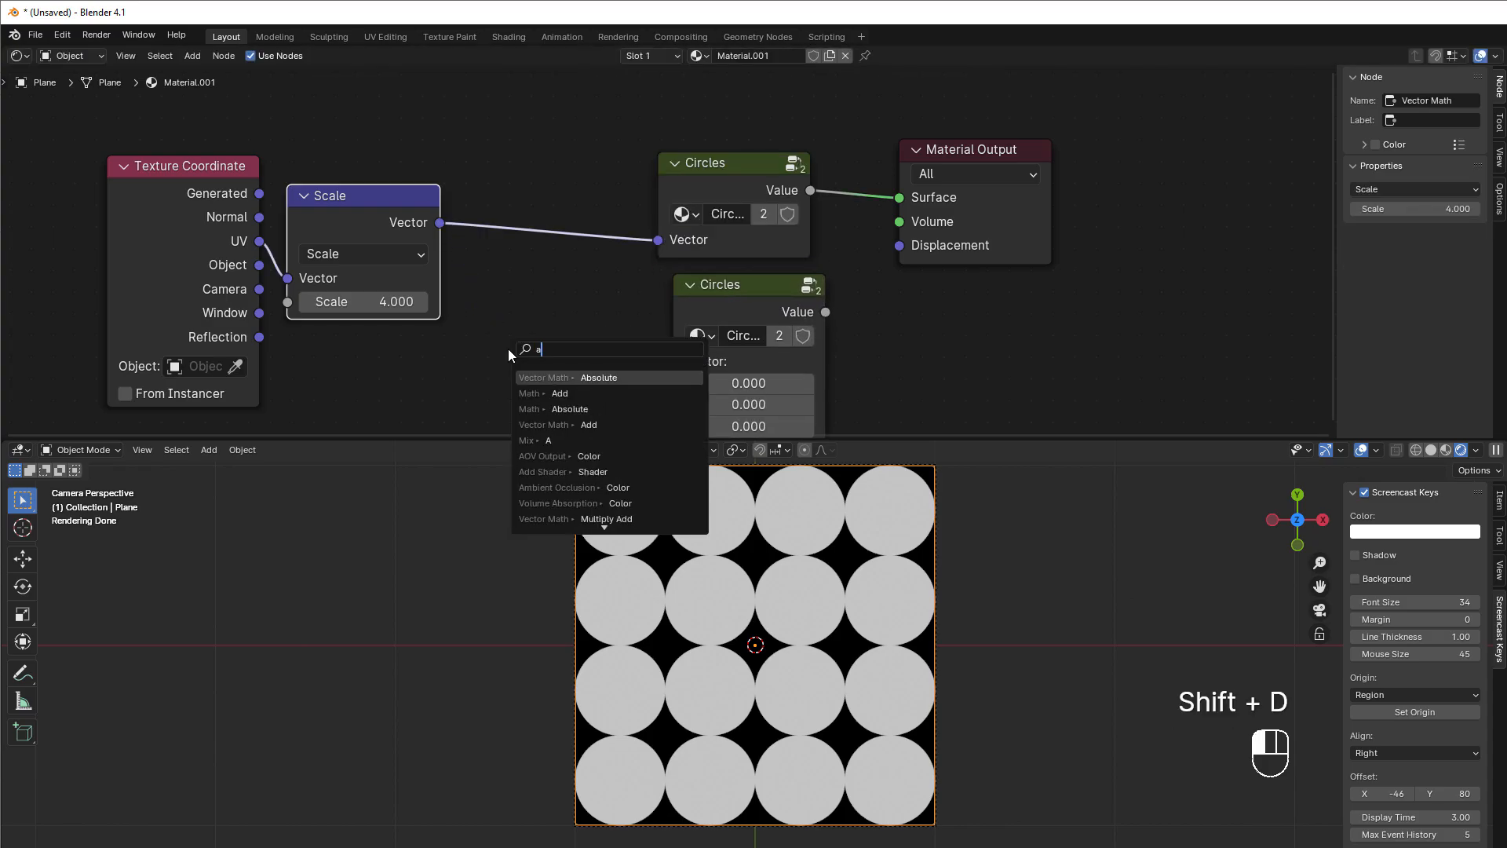
key("Return")
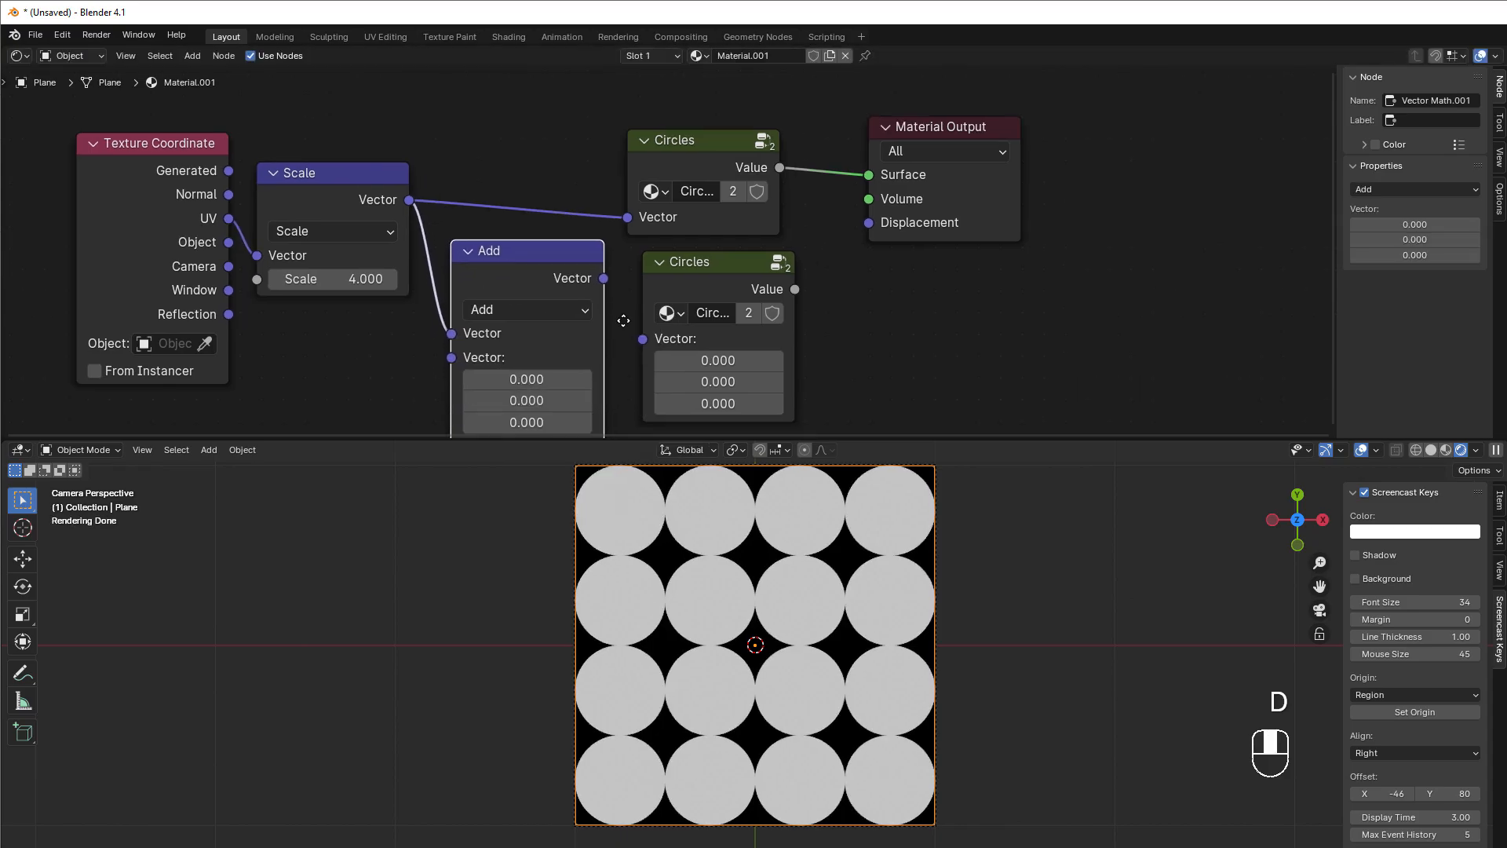
middle_click_drag(590, 295, 586, 231)
left_click_drag(602, 214, 651, 277)
Set the Add offset to 0.5 in X and Y and preview the offset circles
left_click(585, 314)
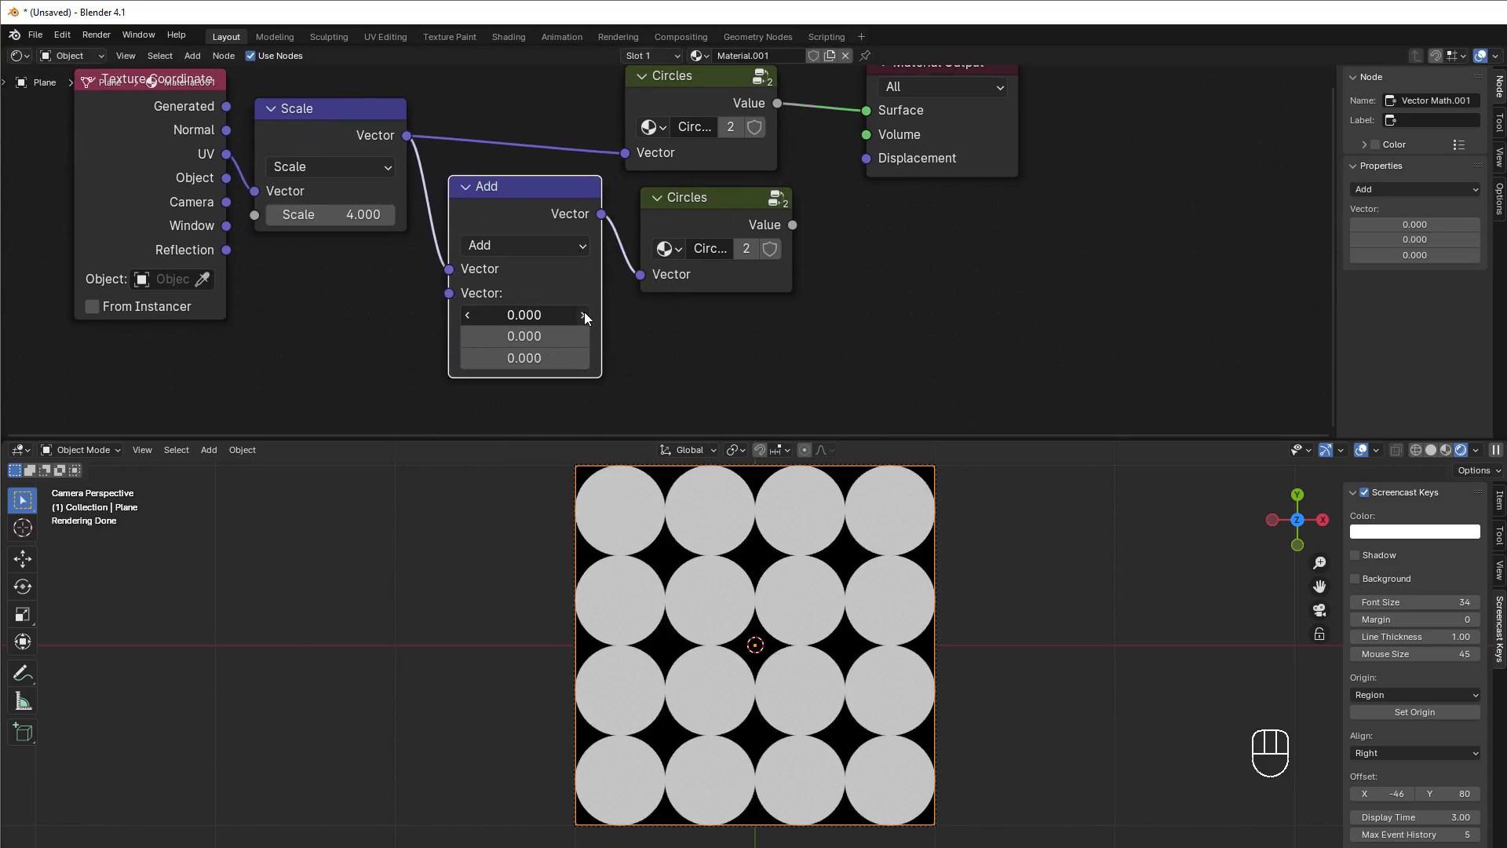
left_click(584, 315)
left_click(585, 336)
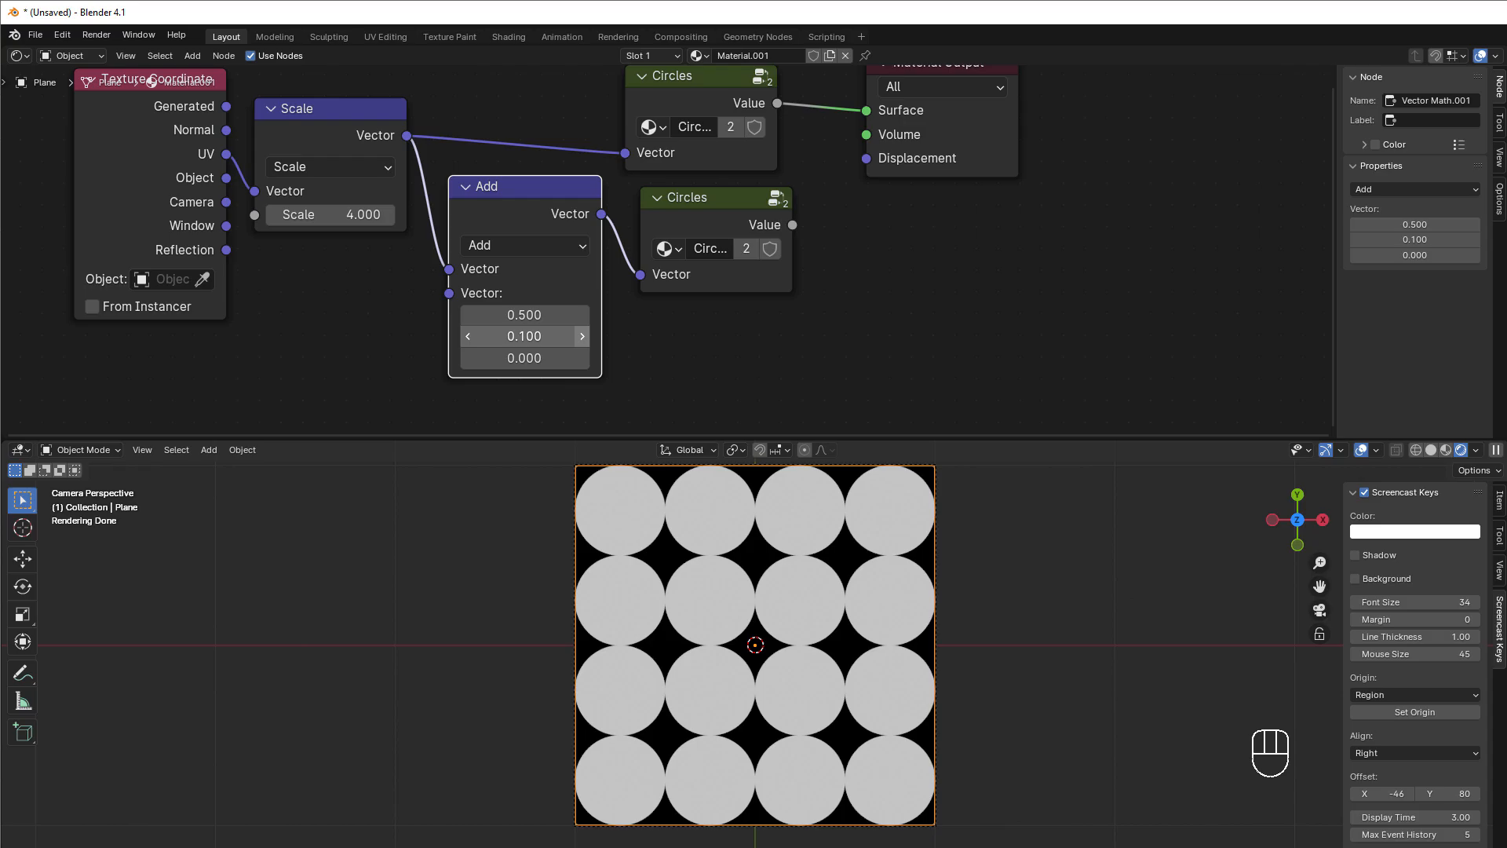
left_click(585, 336)
left_click(584, 336)
middle_click_drag(895, 283, 852, 318, "shift")
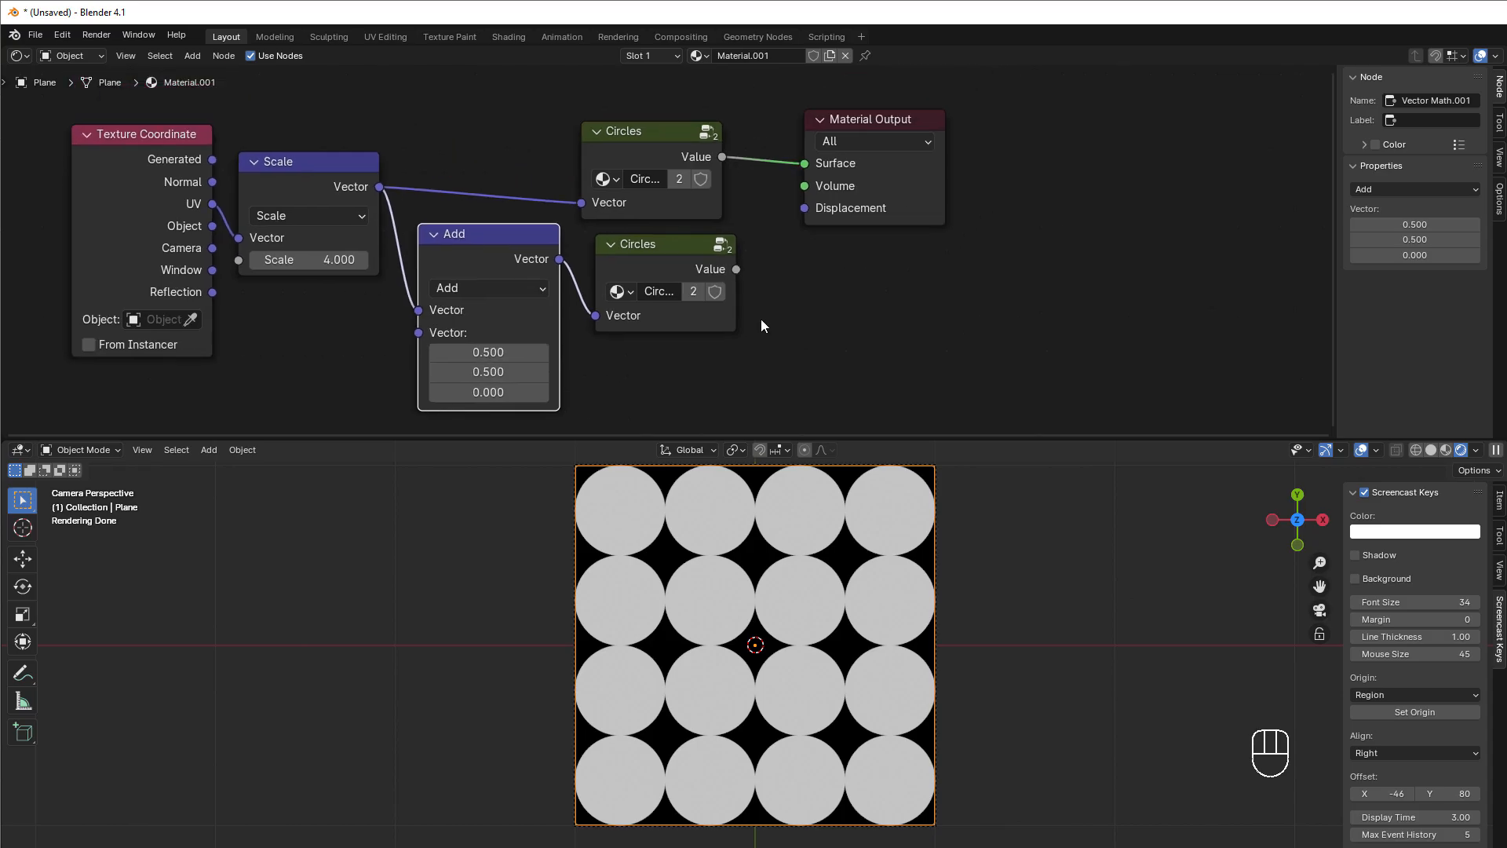
left_click(732, 268)
left_click_drag(803, 165, 805, 163)
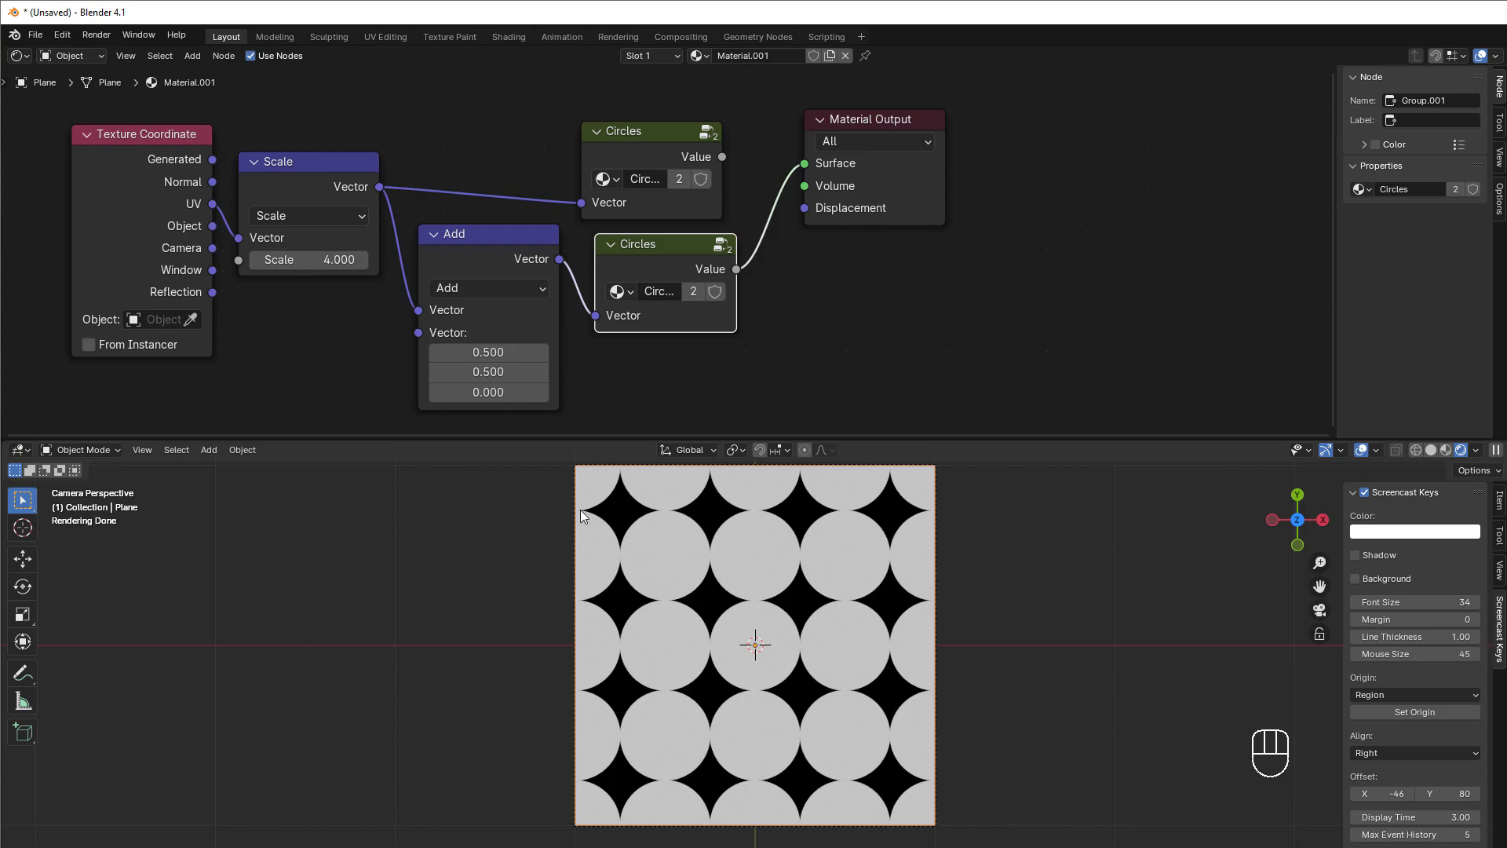
Reconnect the first Circles output to the Surface and move Material Output right
left_click(780, 166)
key("shift+a")
key("Escape")
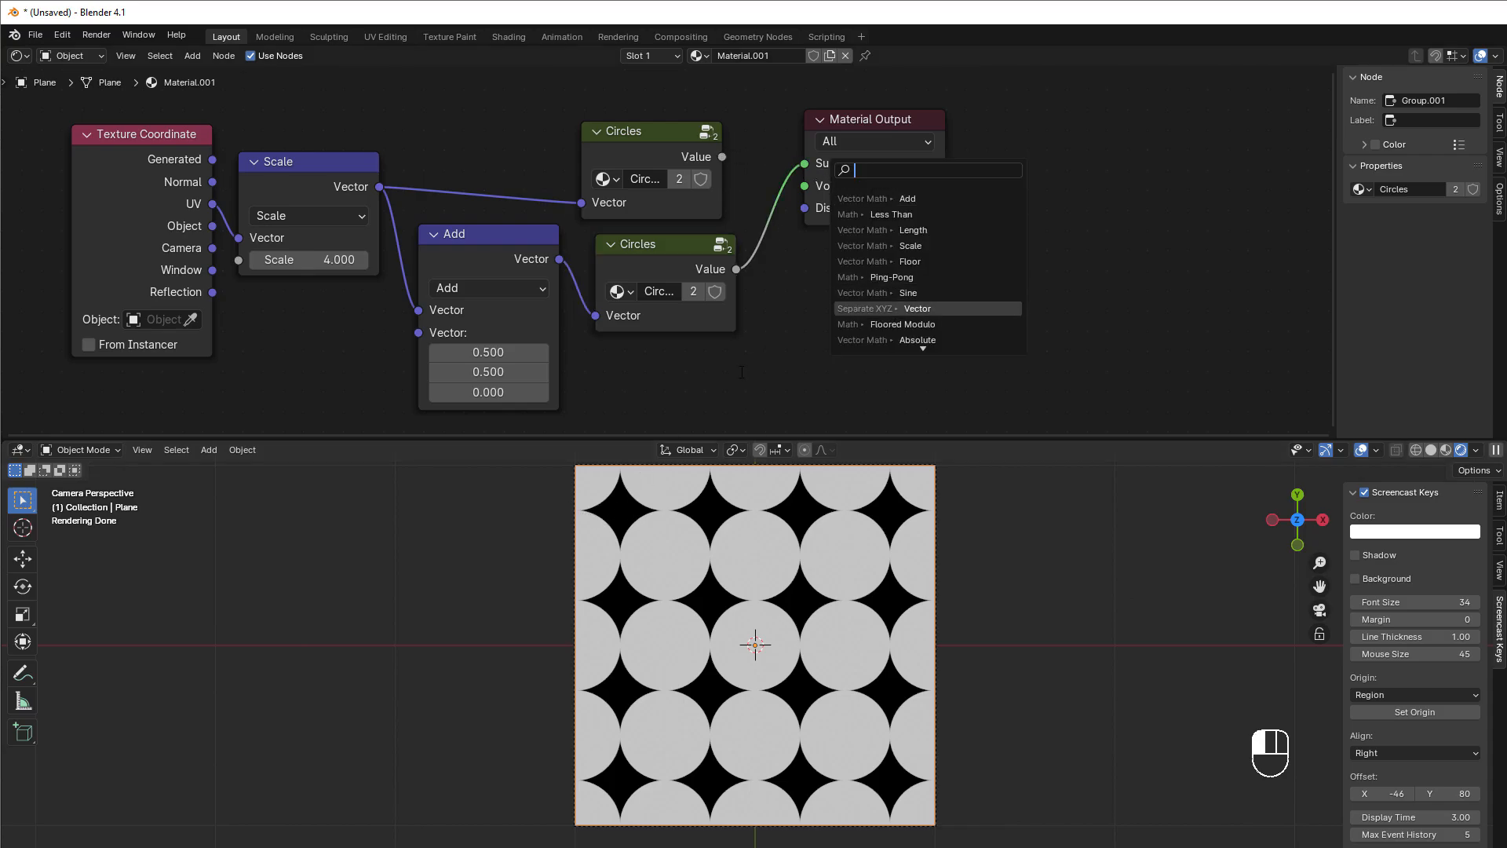
left_click_drag(722, 157, 804, 162)
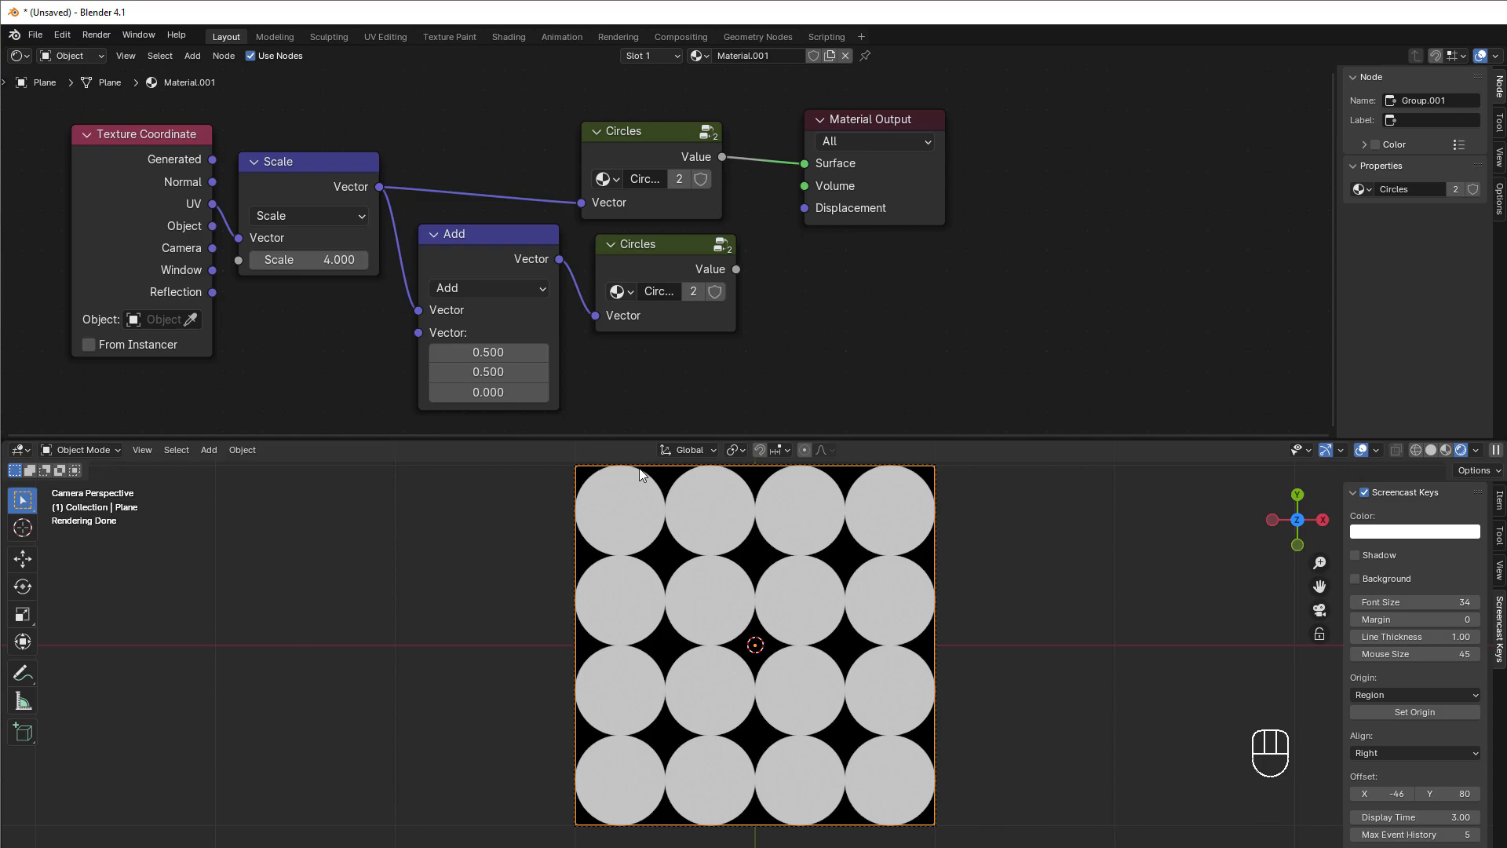
scroll(809, 293, "down", 2)
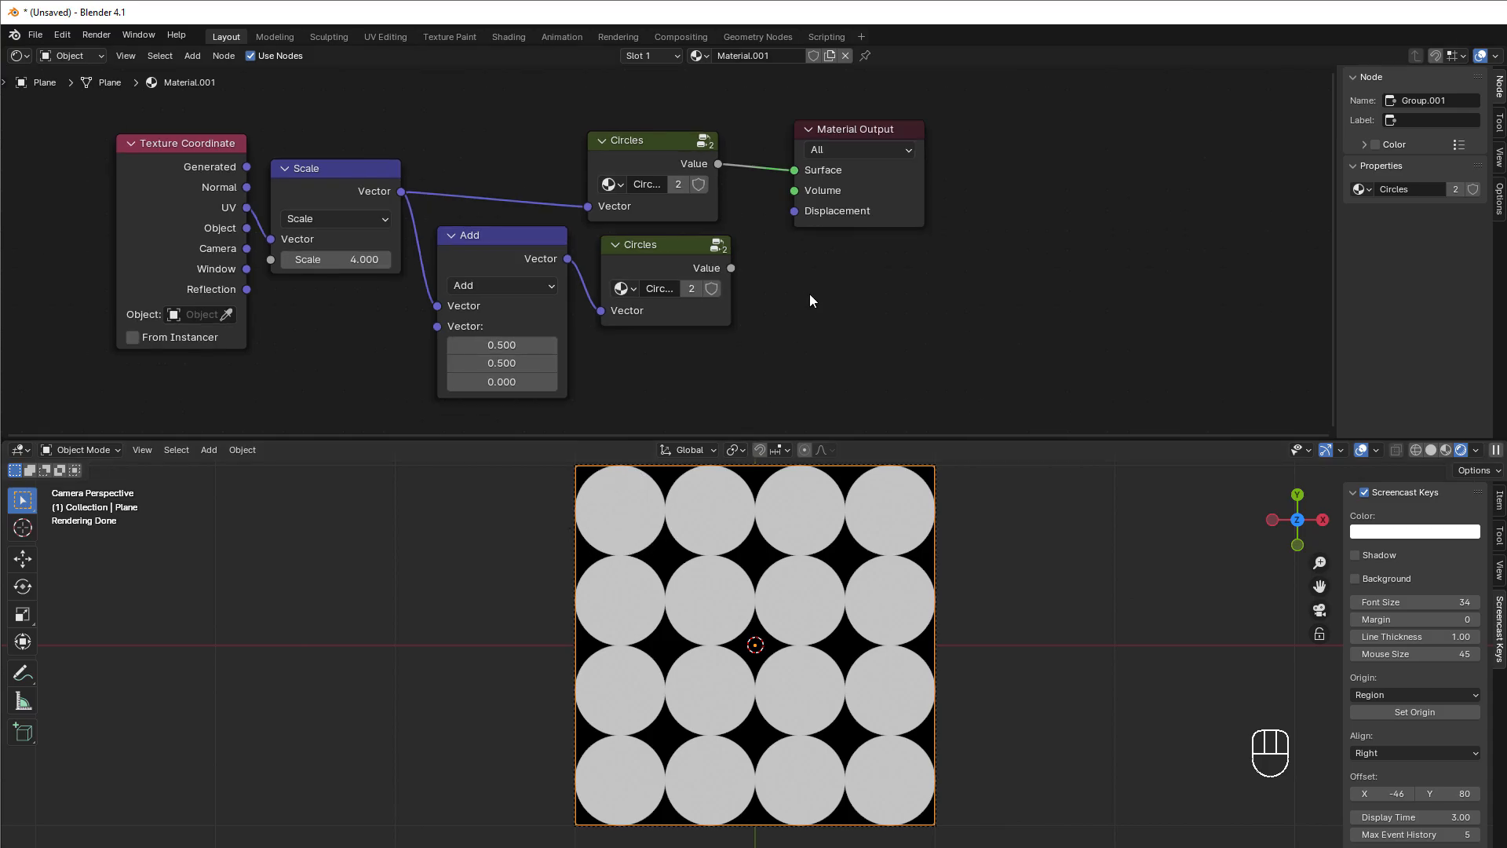
left_click_drag(781, 154, 936, 164)
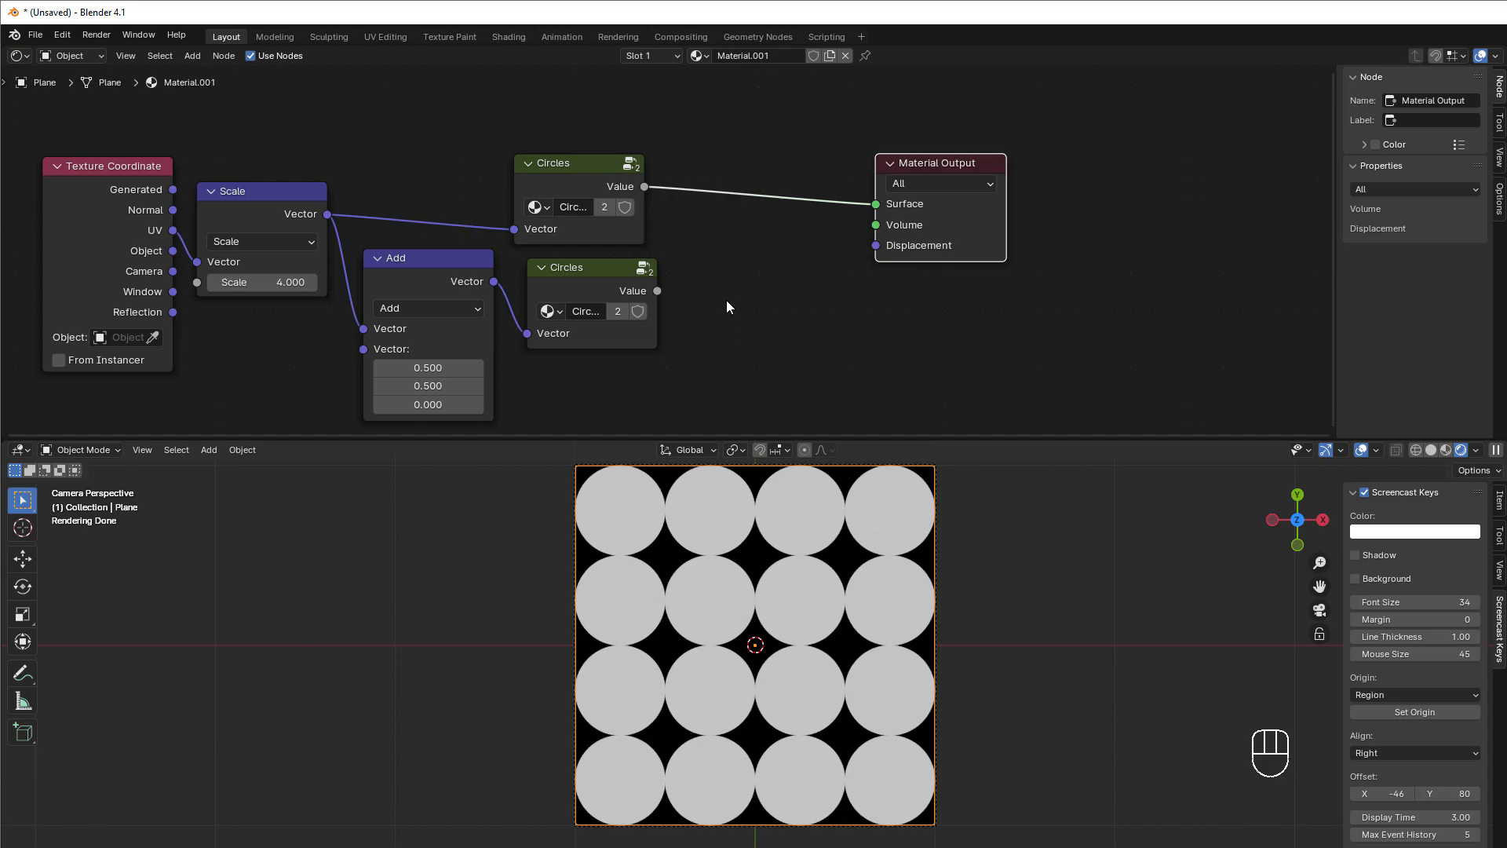
Insert a Math Add node on the Surface link and feed the lower Circles into it
key("shift+a")
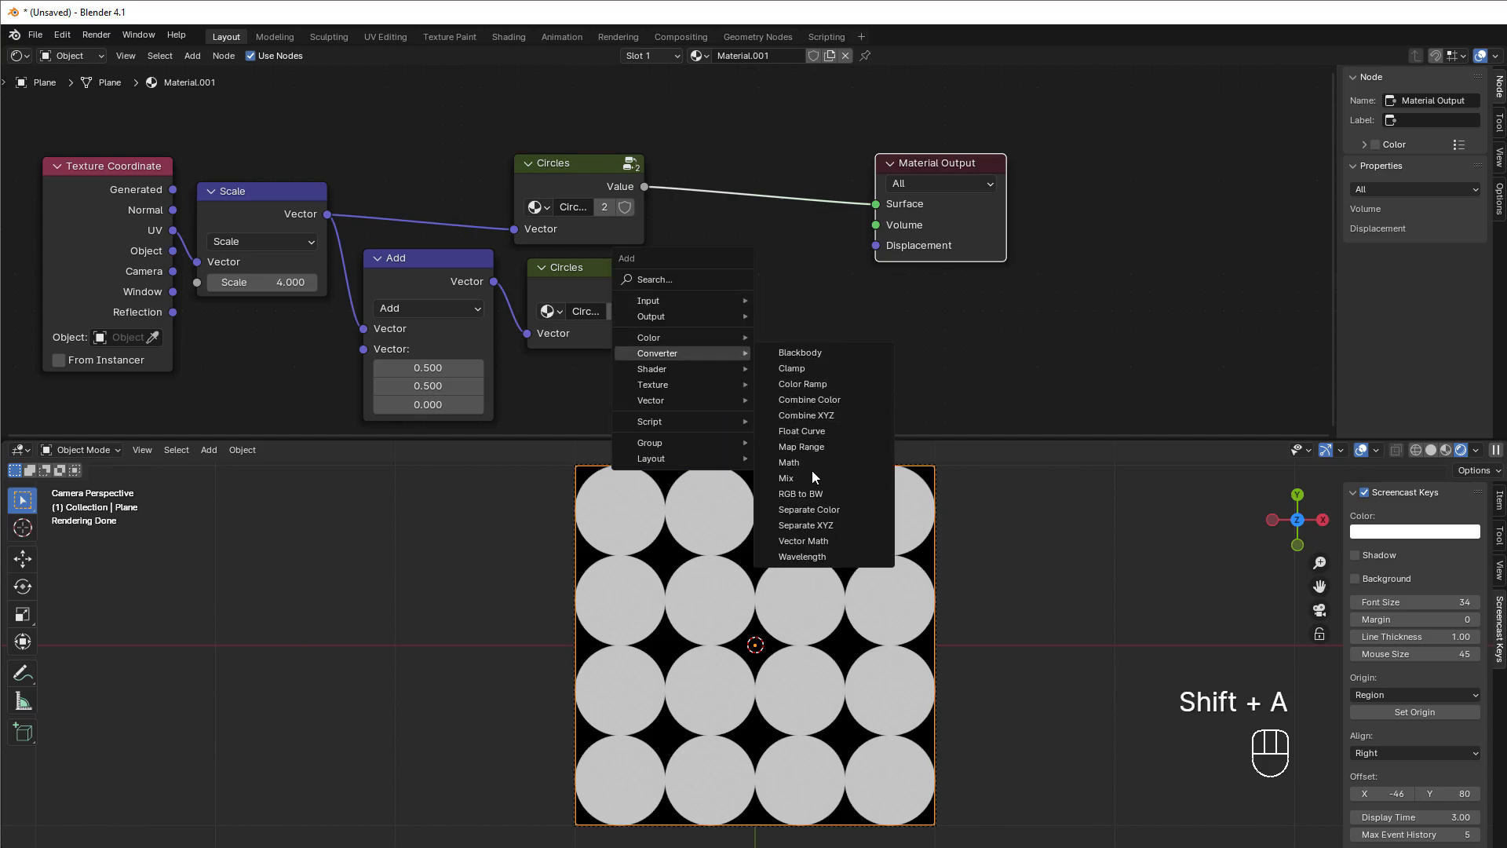
left_click(813, 462)
left_click(799, 229)
left_click(657, 290)
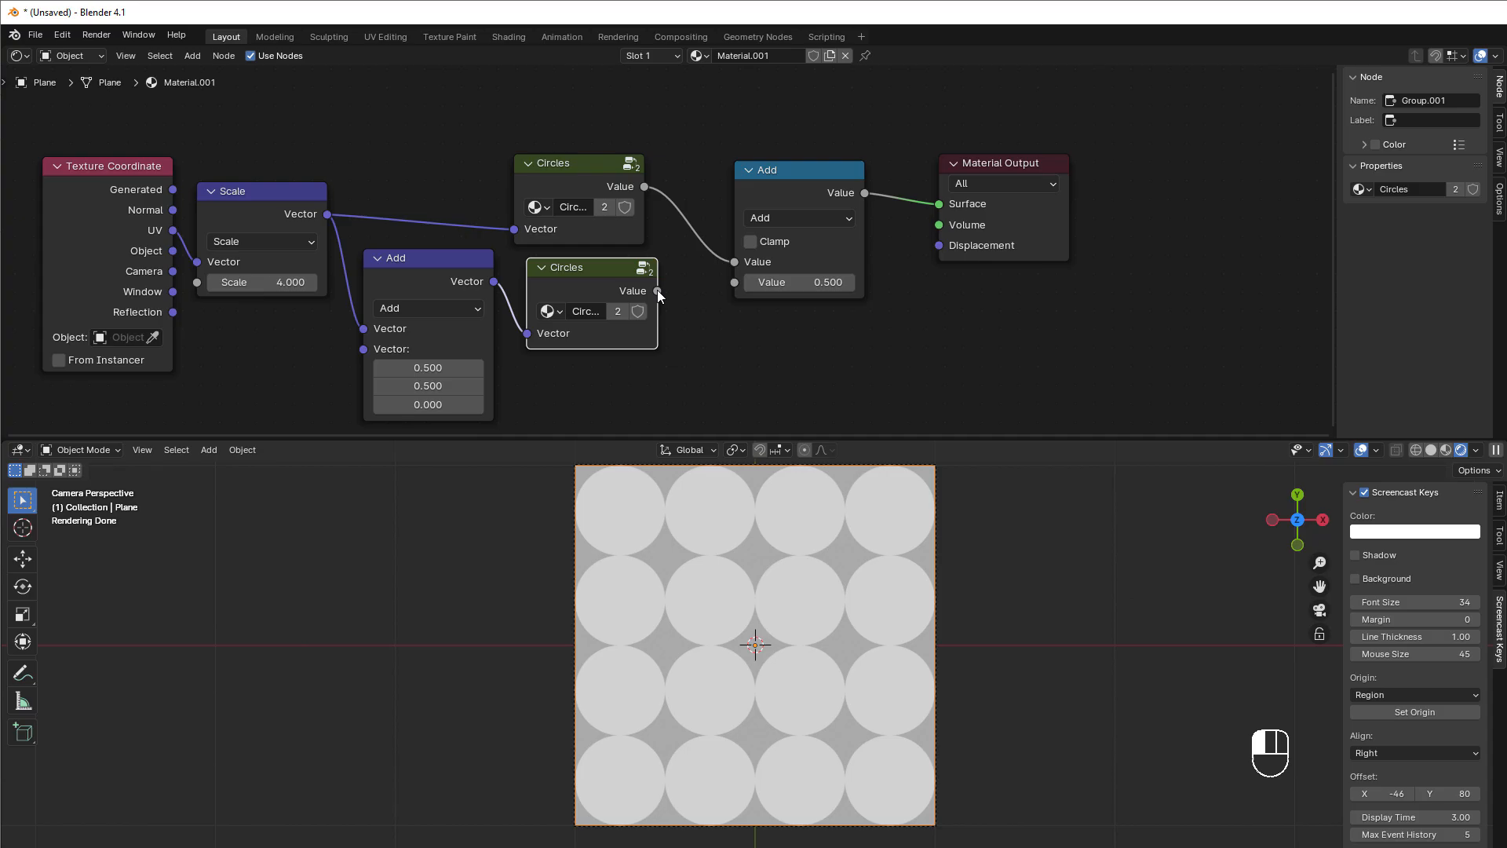
left_click_drag(738, 278, 737, 281)
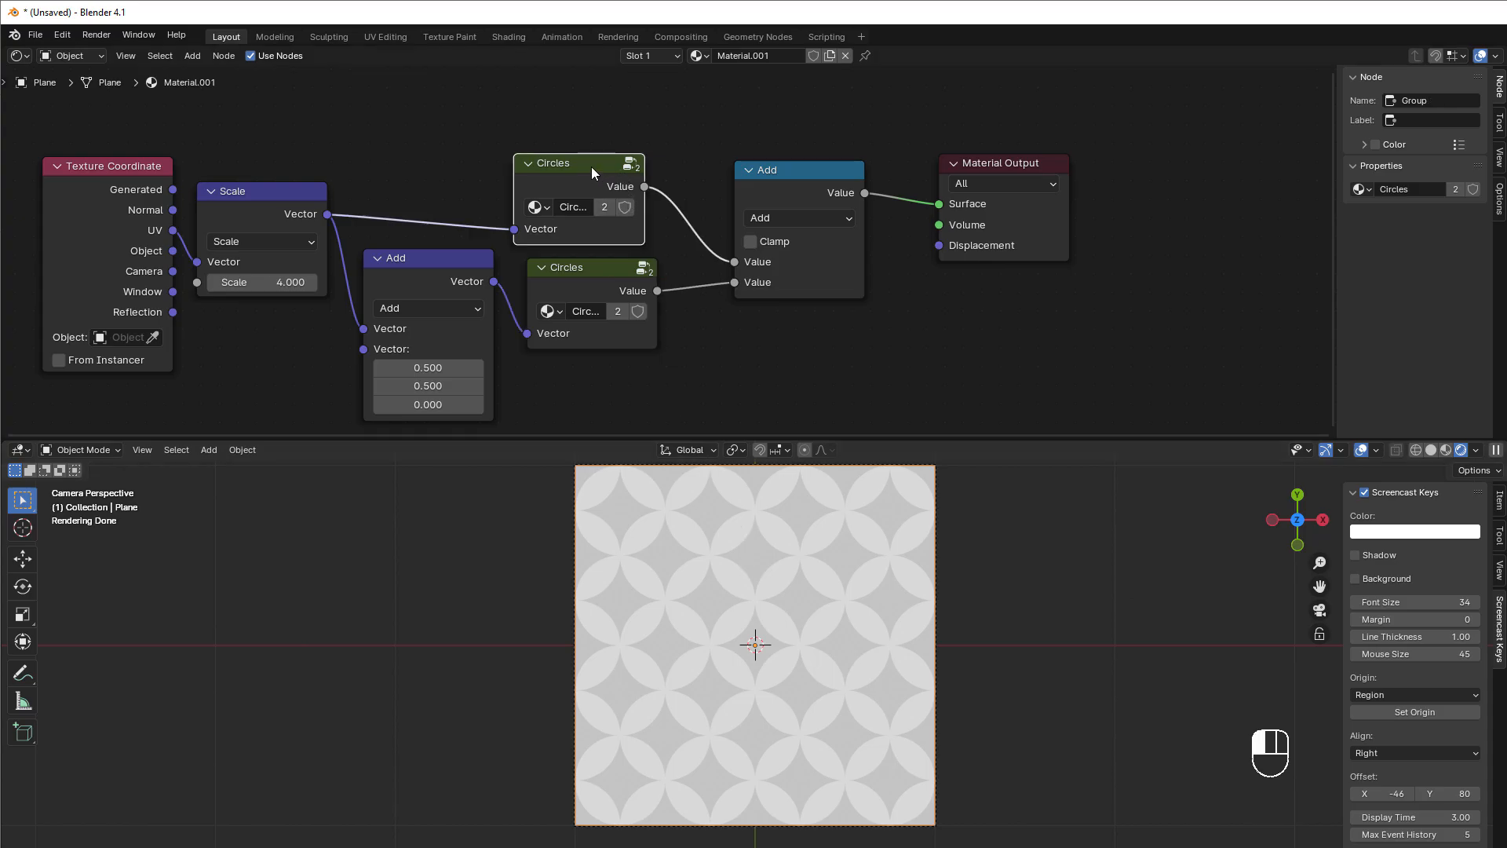
Tidy the Circles nodes and move Material Output further right
left_click_drag(592, 172, 592, 166)
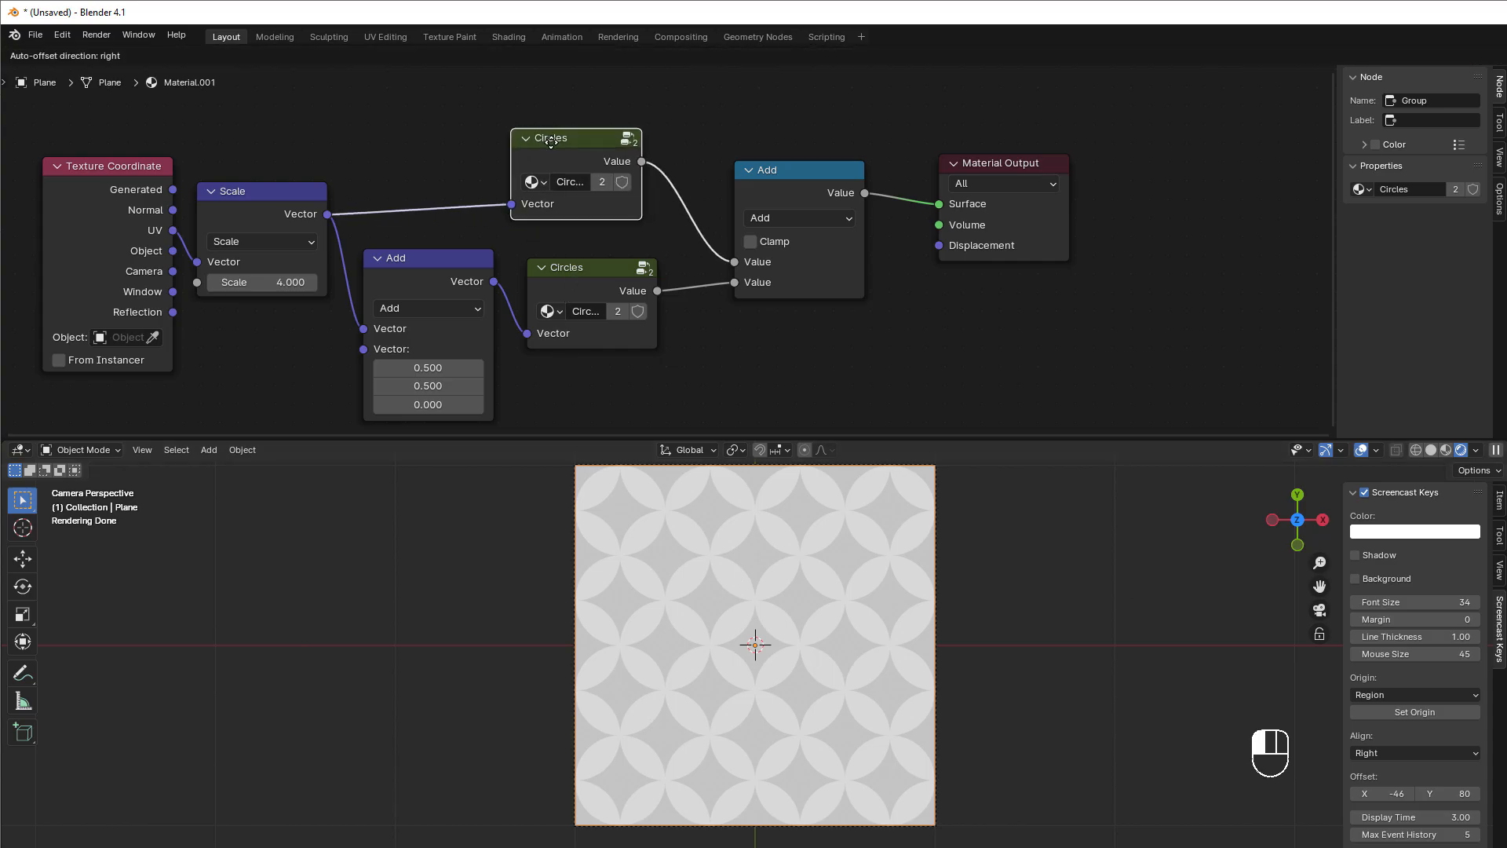
left_click_drag(557, 156, 562, 149)
left_click_drag(586, 276, 589, 264)
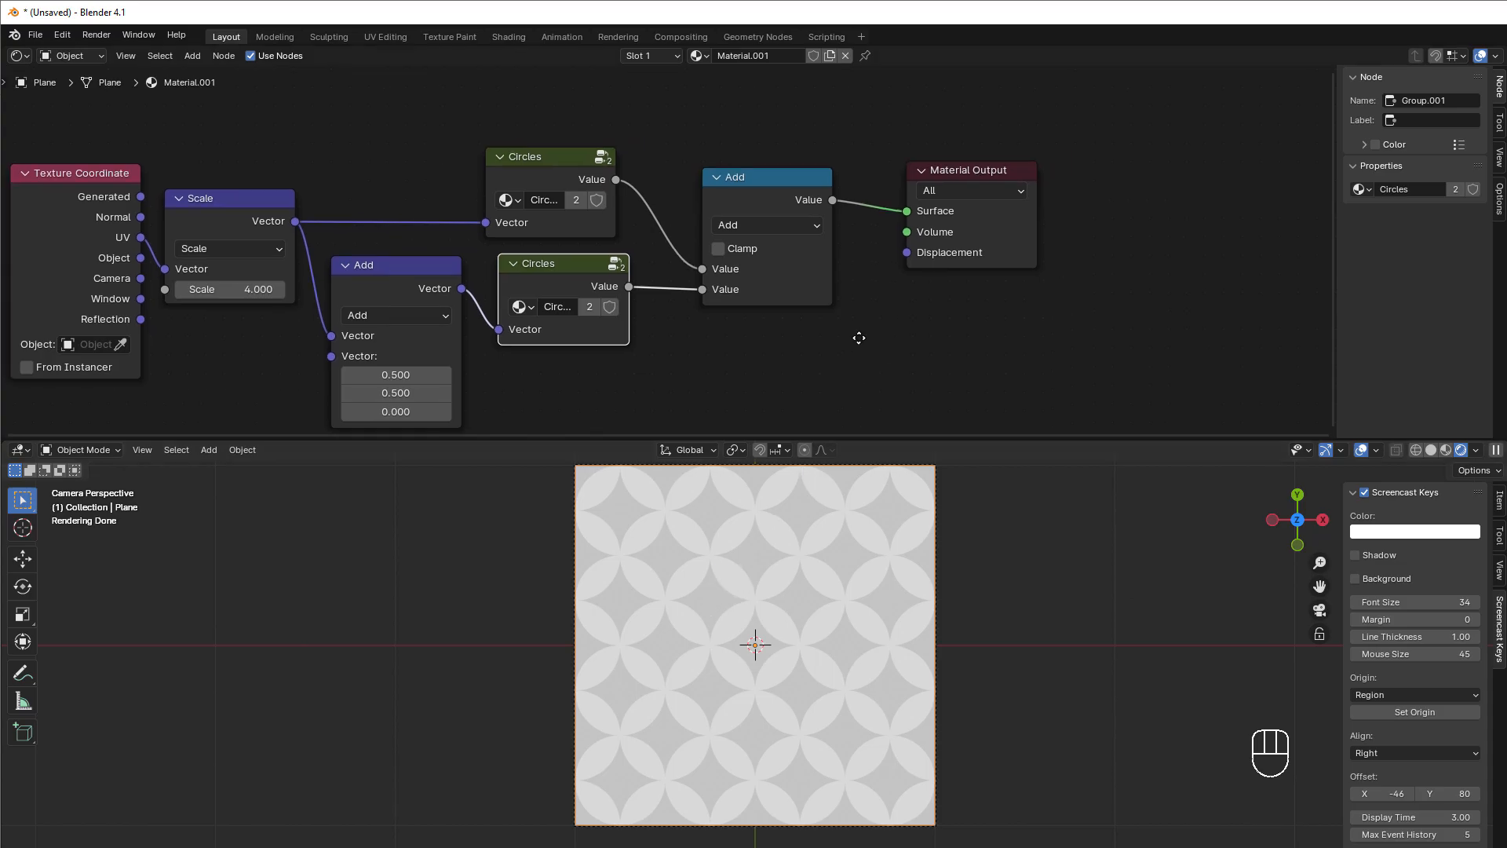
middle_click_drag(952, 327, 894, 336)
left_click_drag(923, 173, 995, 168)
left_click(745, 185)
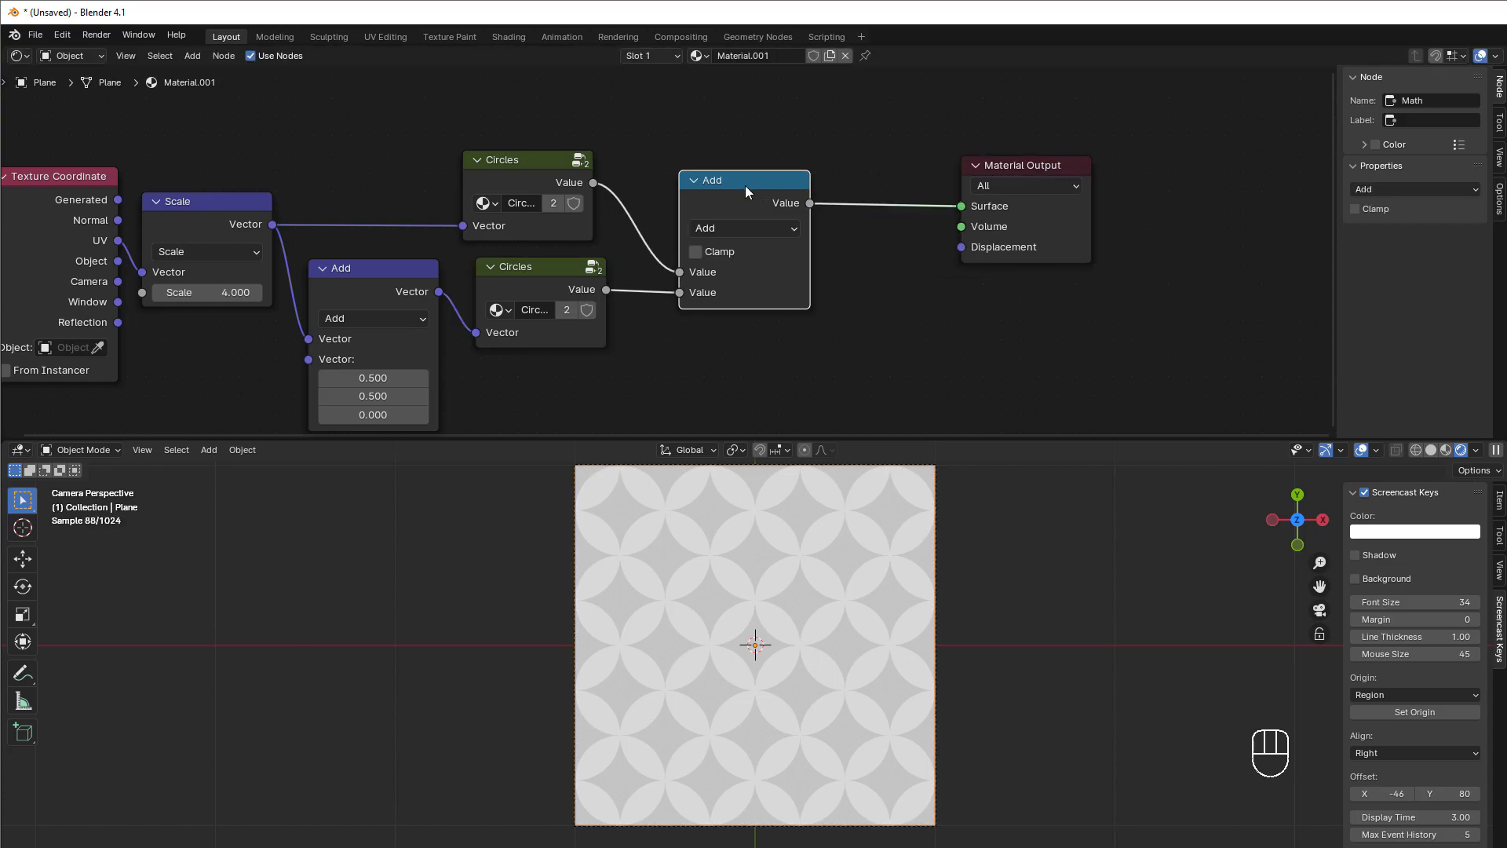
Duplicate the Math Add node as a Subtract node with value 1 before the output
key("shift+d")
left_click(910, 213)
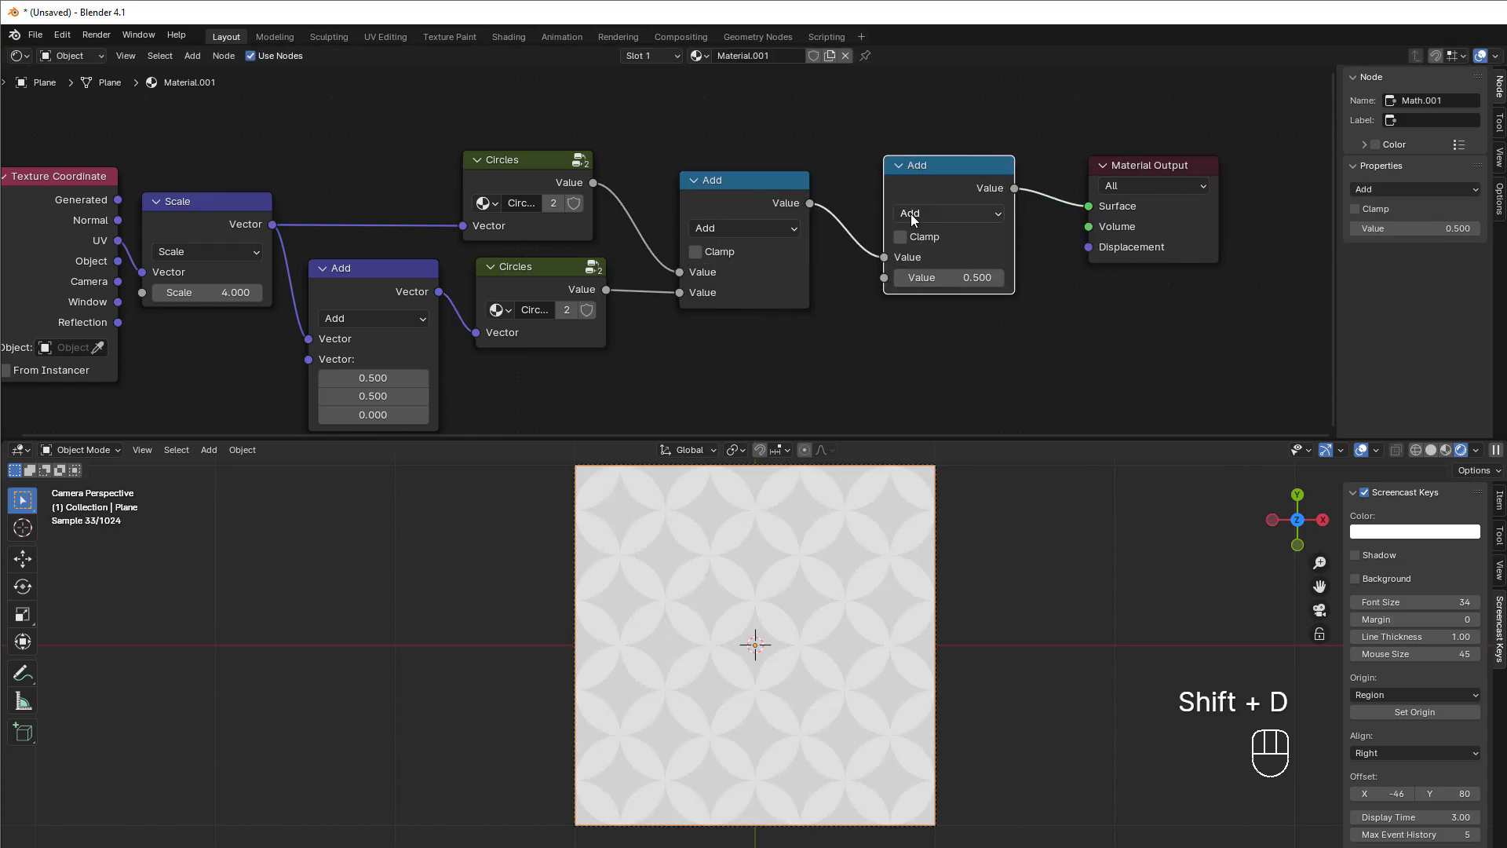
left_click(937, 284)
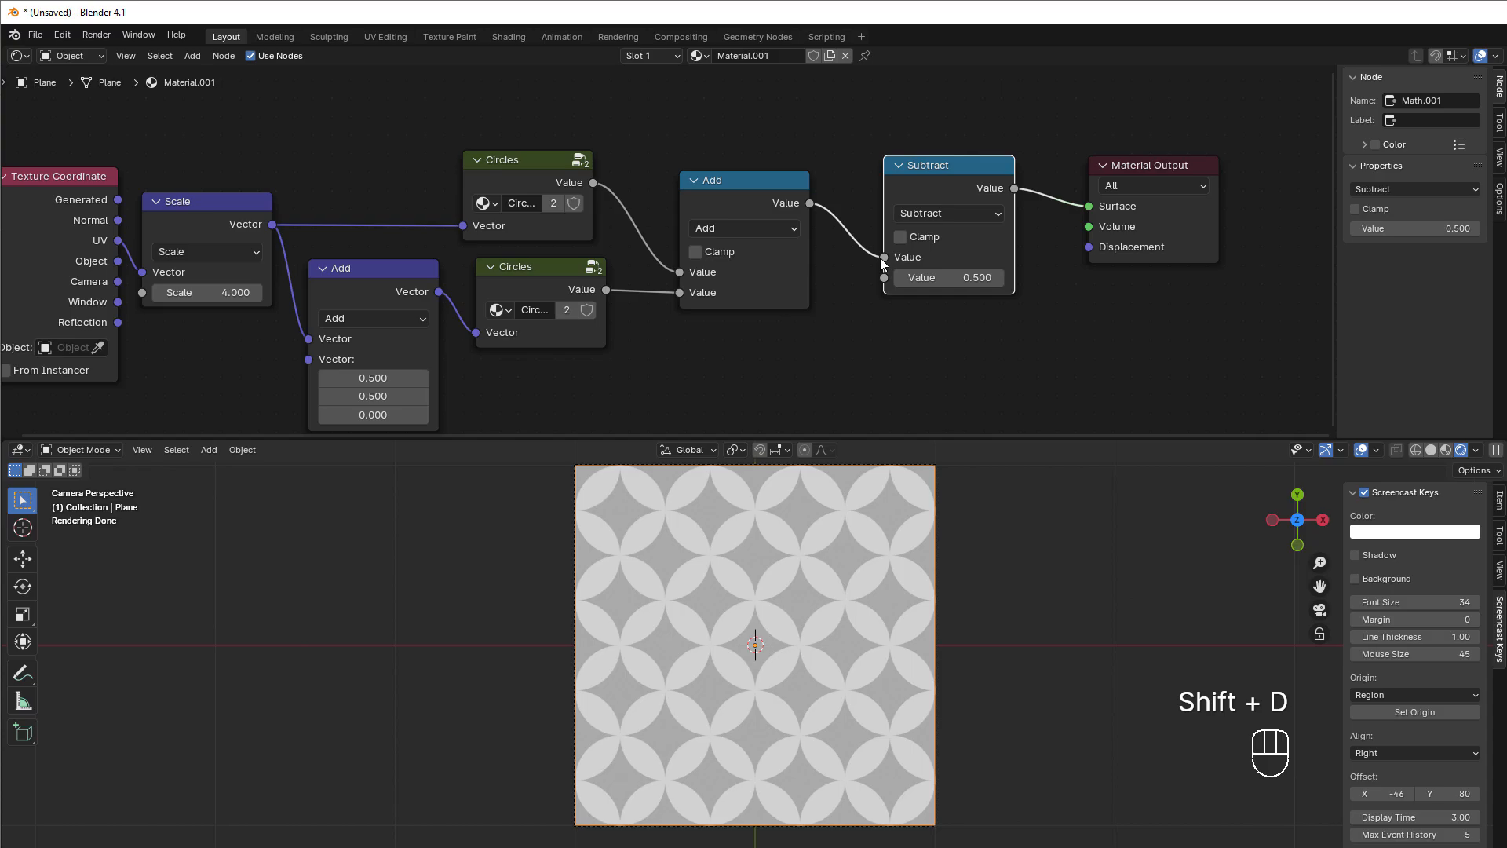
double_click(950, 278)
type("1")
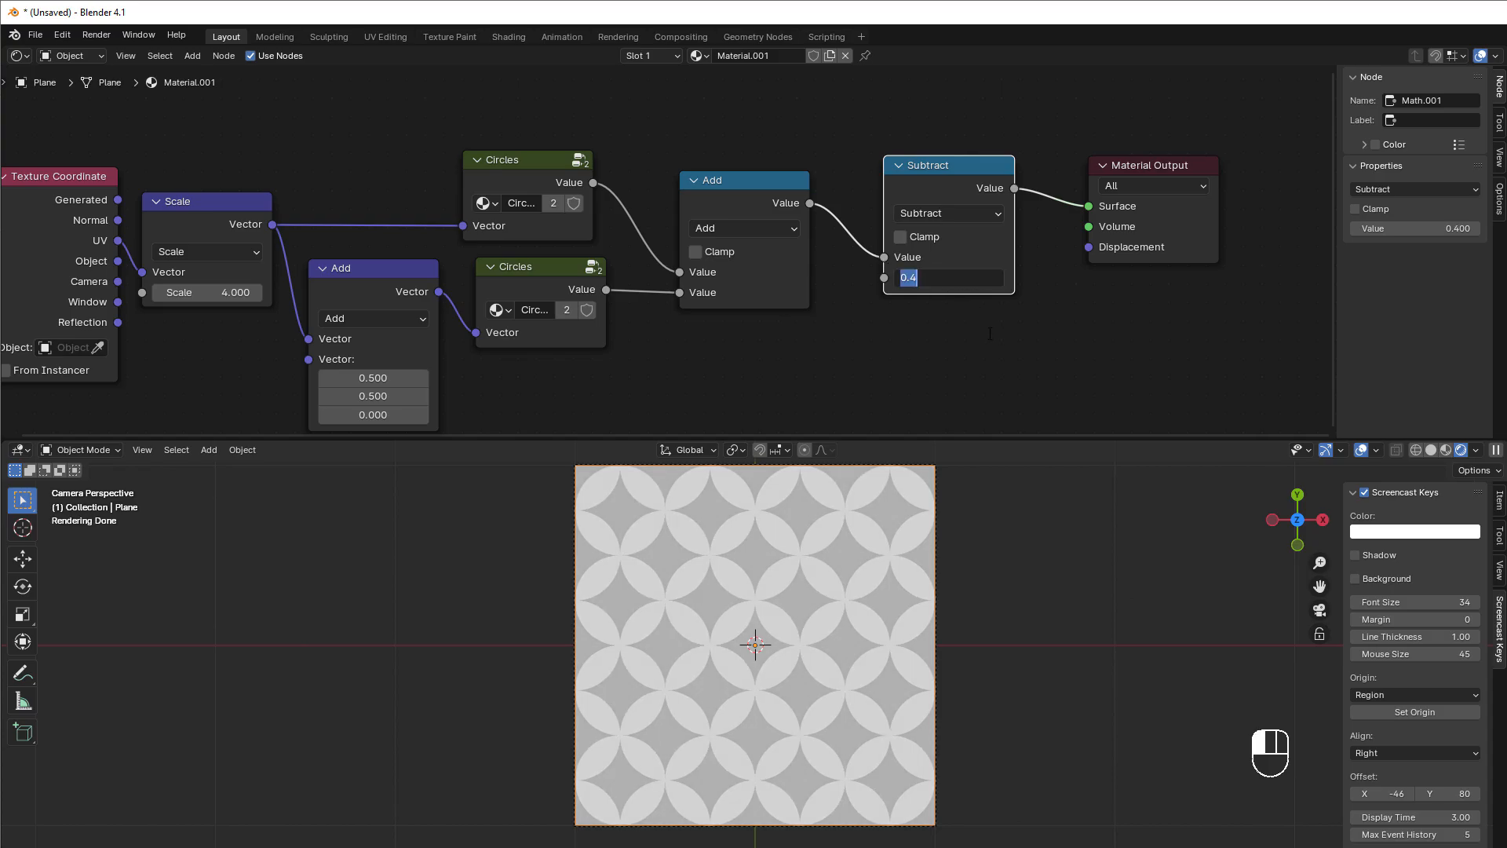
type("1.000")
key("Return")
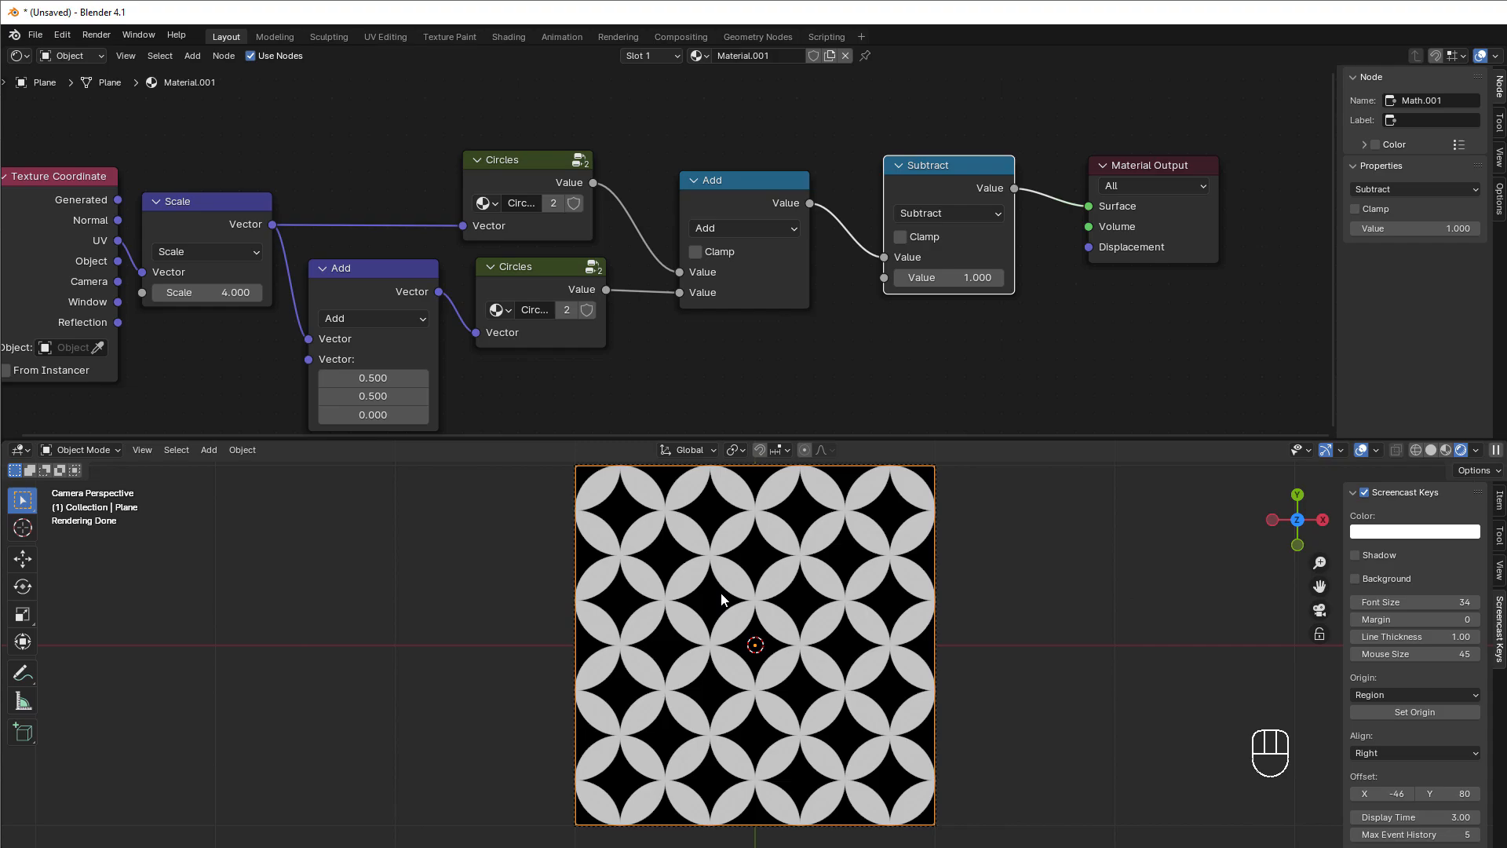
scroll(829, 307, "down", 2)
middle_click_drag(741, 319, 828, 307)
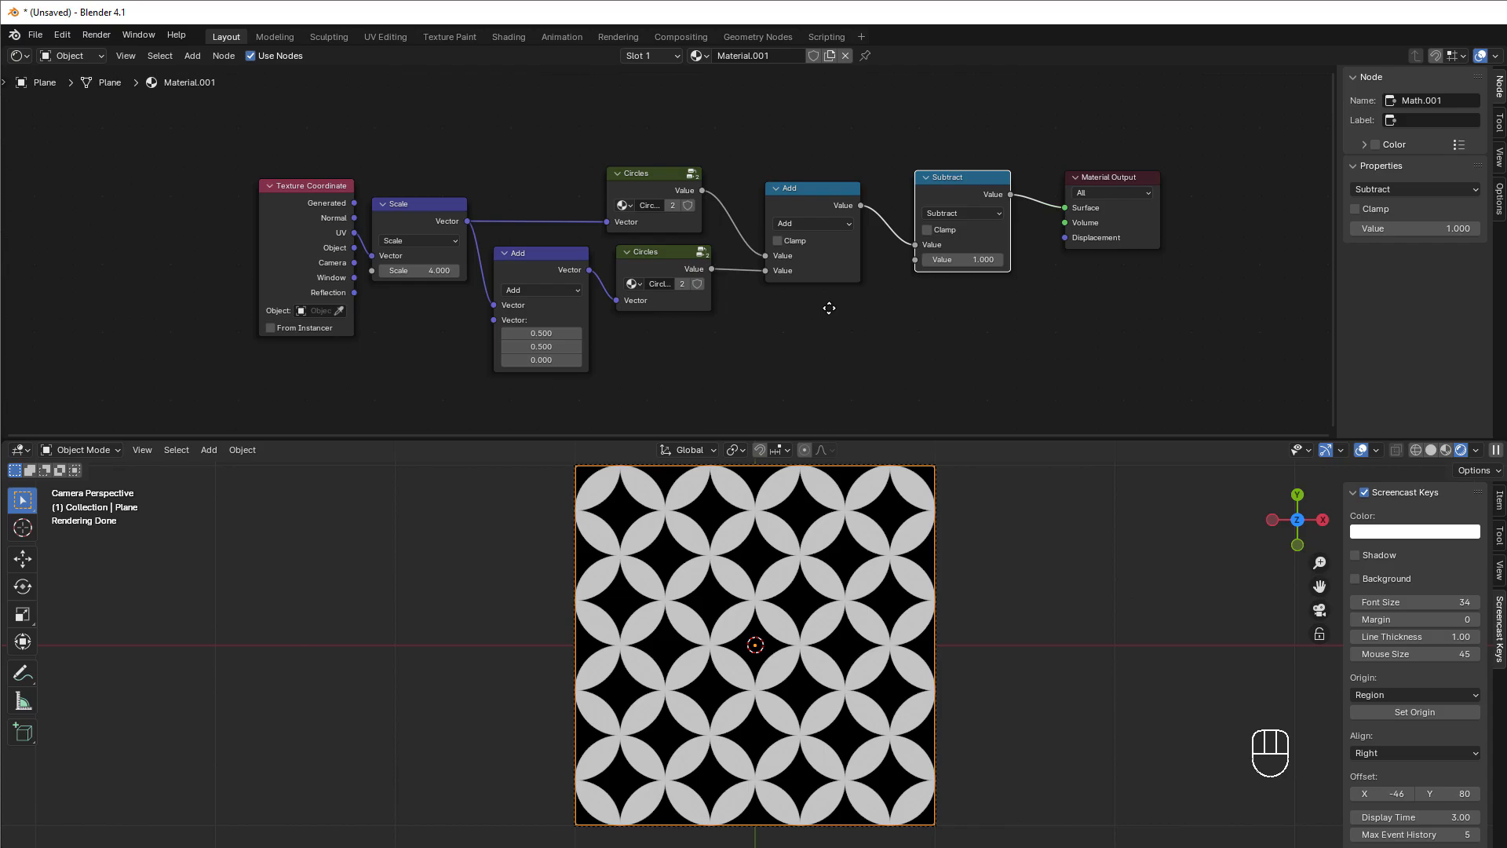
scroll(829, 308, "up", 1)
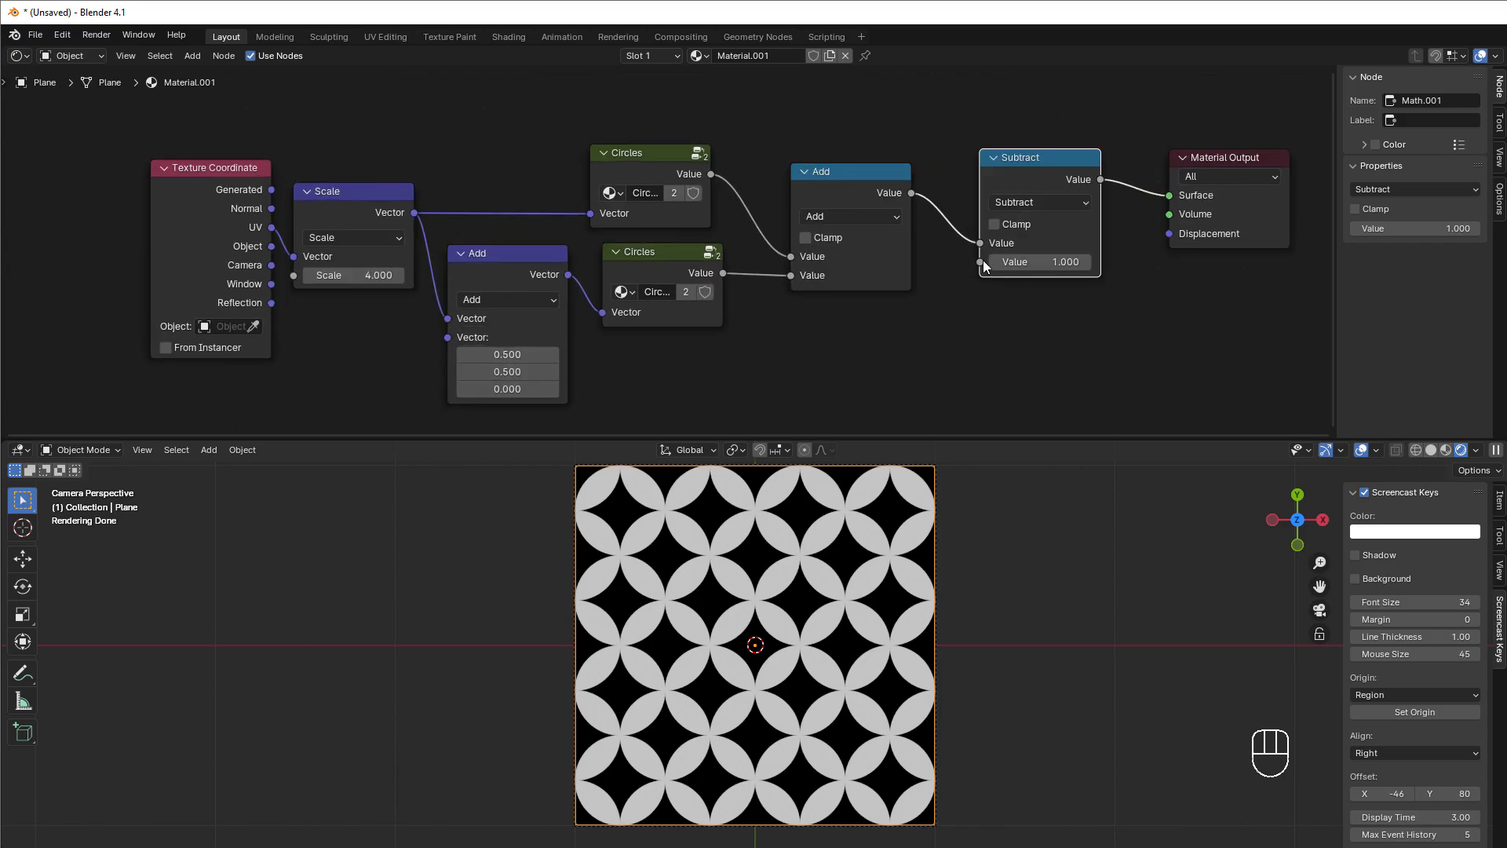